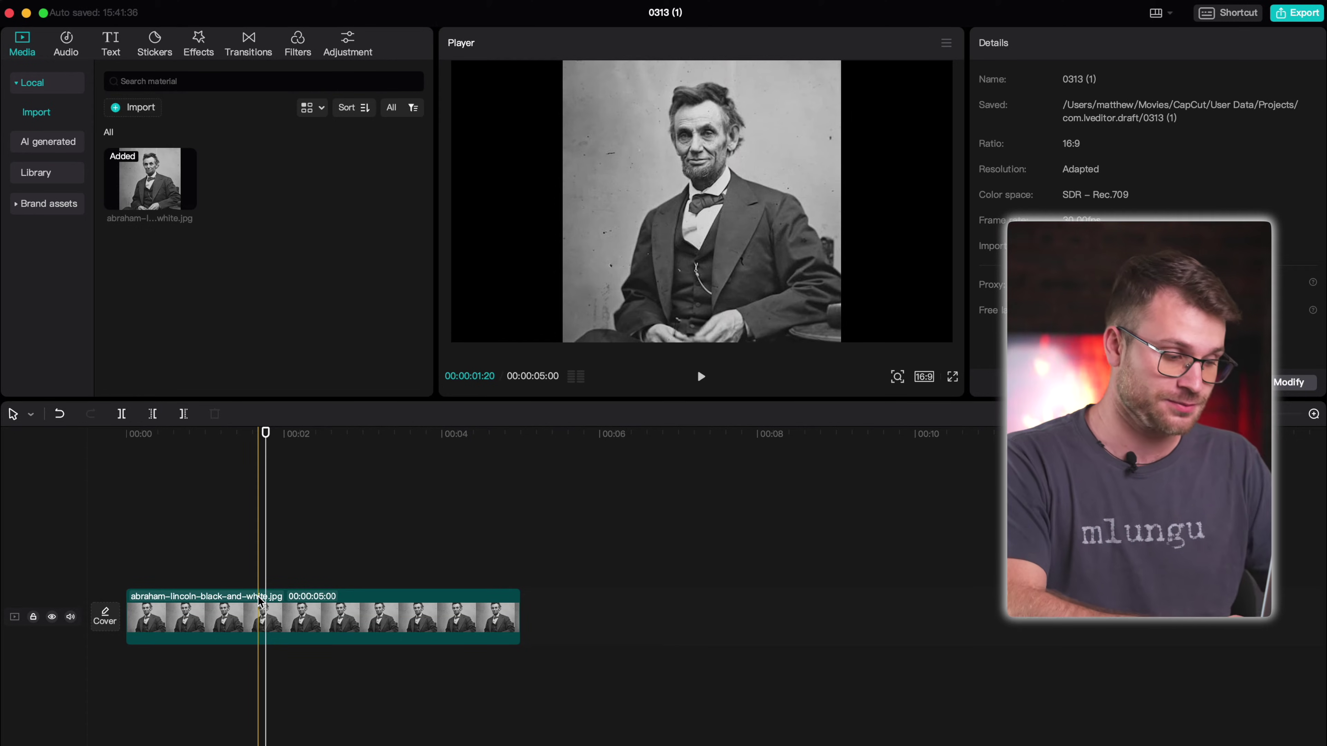
Step: Select the Lincoln photo clip and show the text templates with Default previewed over it
{"action": "left_click", "coordinate": [261, 603]}
{"action": "left_click", "coordinate": [247, 548]}
{"action": "left_click", "coordinate": [248, 601]}
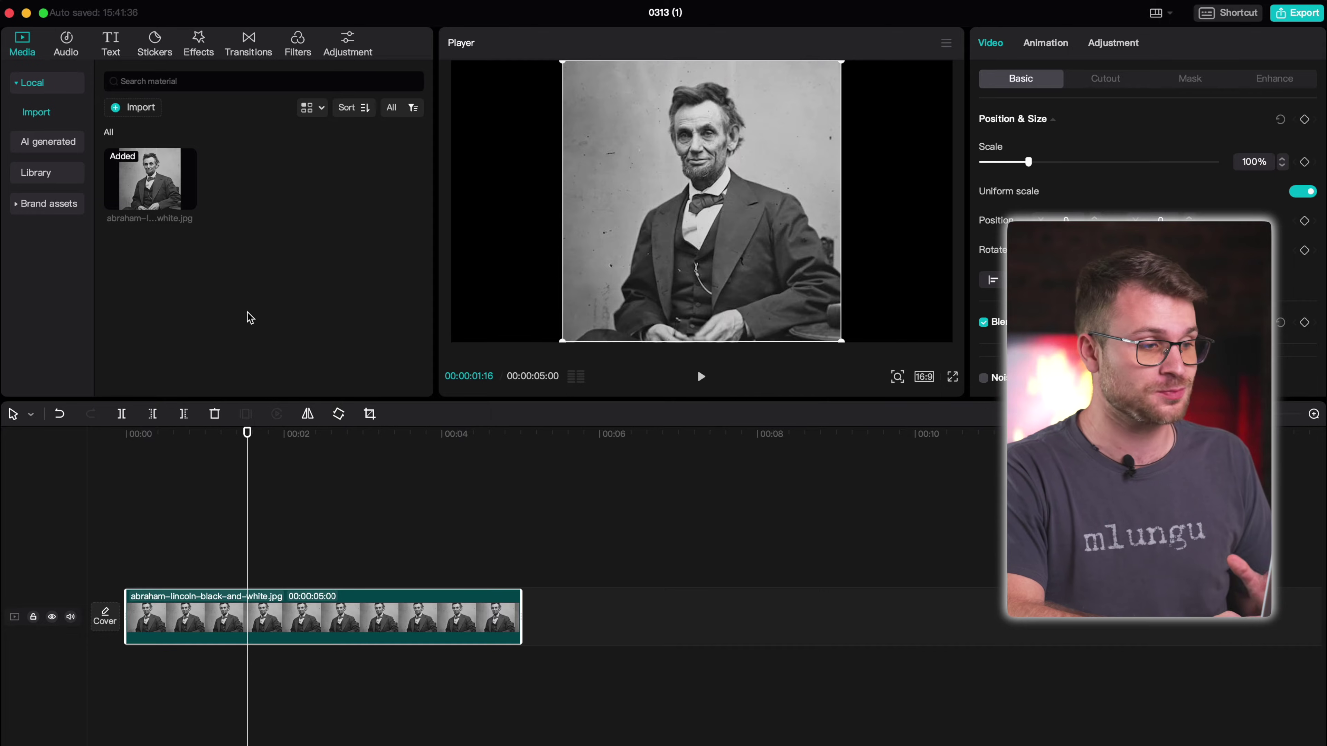
{"action": "left_click", "coordinate": [110, 45]}
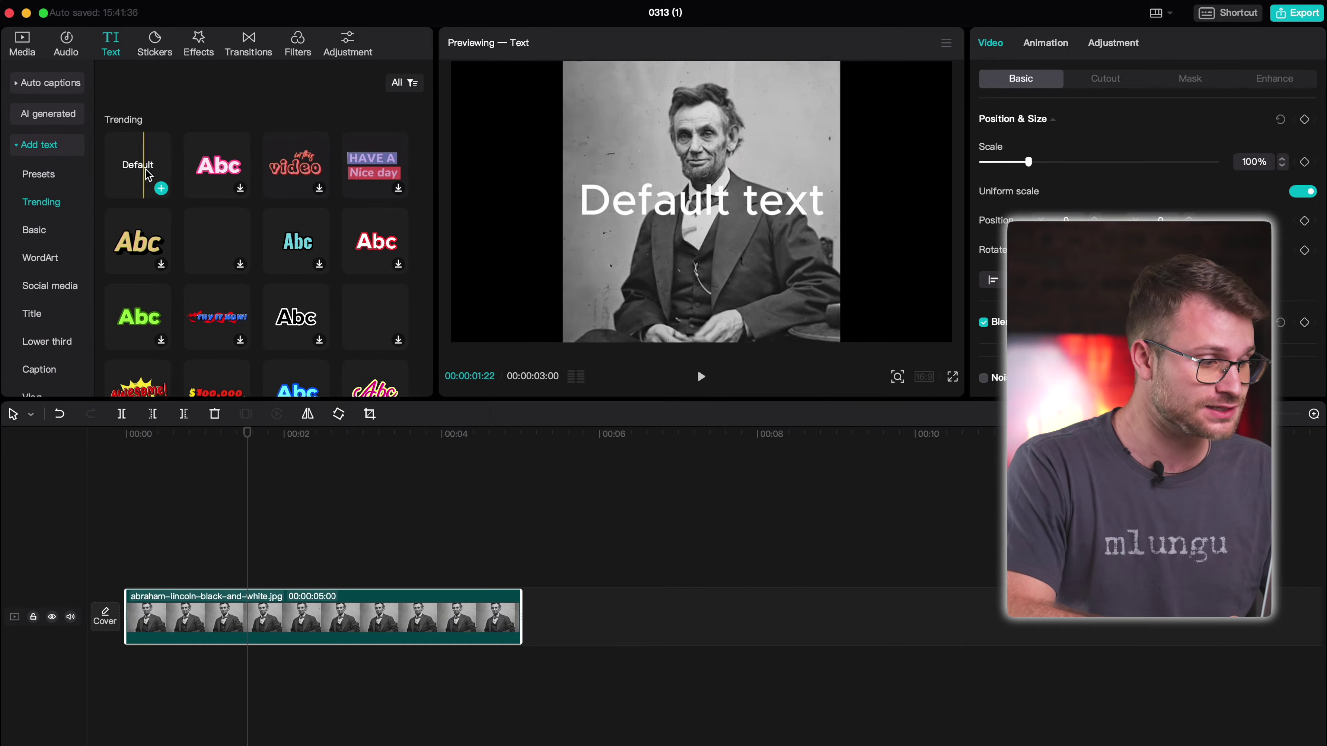
Step: Add the Default text and browse Finder to Creative Elements > Video Effects > BACKGROUNDS > Solid Colours
{"action": "left_click", "coordinate": [161, 189]}
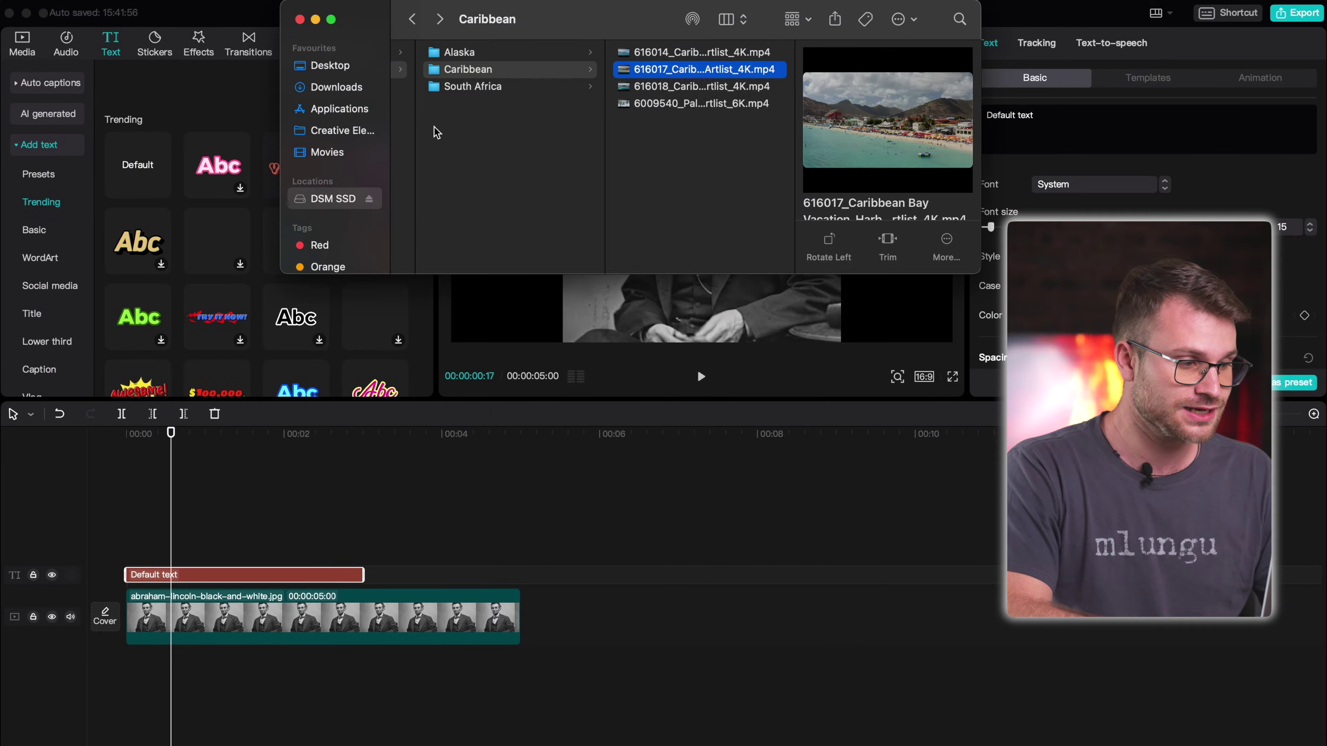
{"action": "left_click", "coordinate": [339, 130]}
{"action": "left_click", "coordinate": [503, 241]}
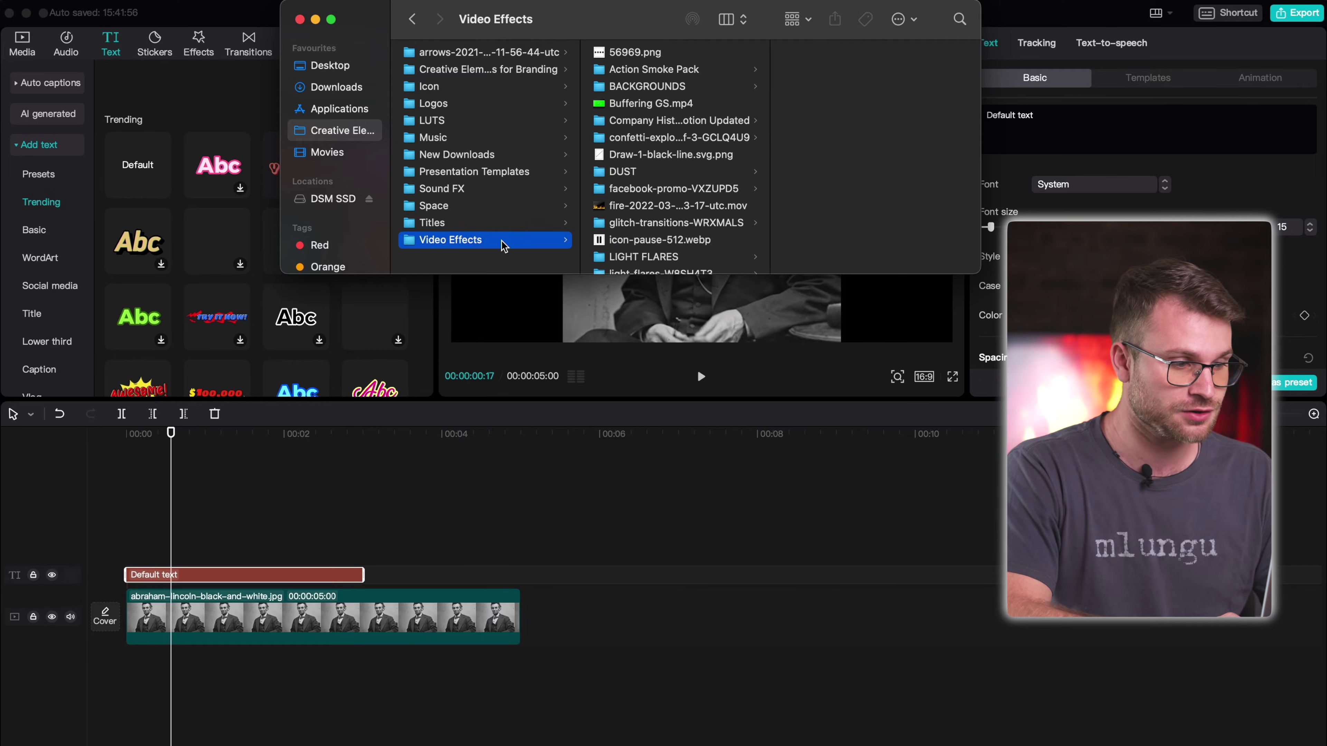
{"action": "left_click", "coordinate": [690, 85]}
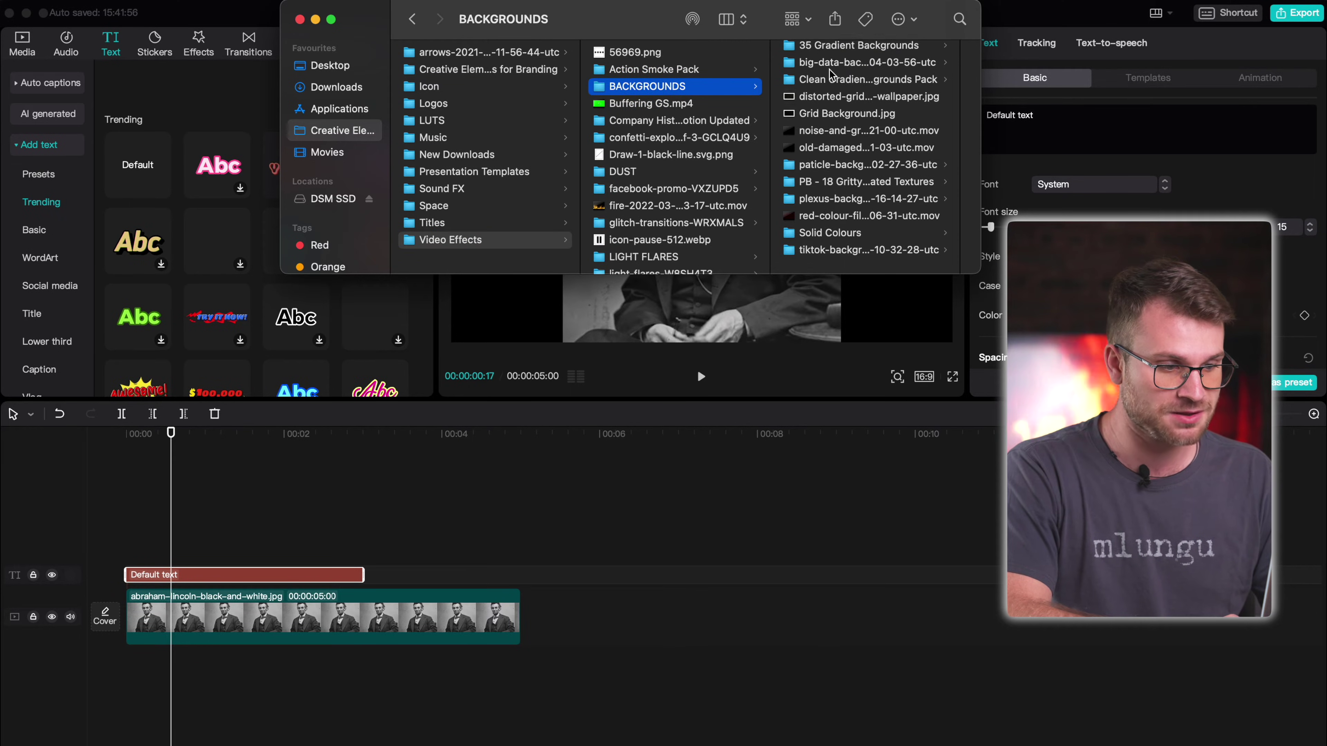
{"action": "left_click", "coordinate": [830, 240]}
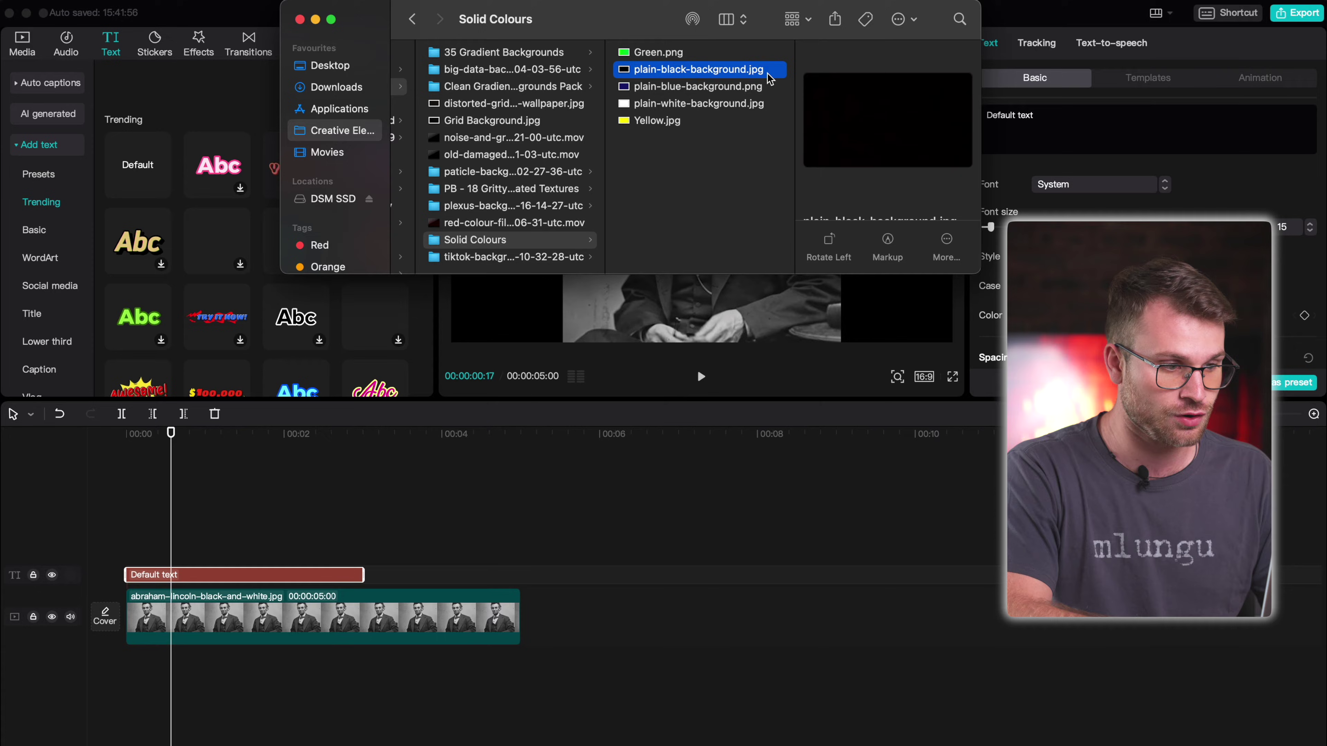
Step: Place plain-black-background.jpg at the main track's start, with the Lincoln photo on a track above
{"action": "left_click_drag", "start_coordinate": [310, 631], "coordinate": [309, 632]}
{"action": "left_click_drag", "start_coordinate": [231, 553], "coordinate": [151, 633]}
{"action": "left_click_drag", "start_coordinate": [559, 619], "coordinate": [211, 473]}
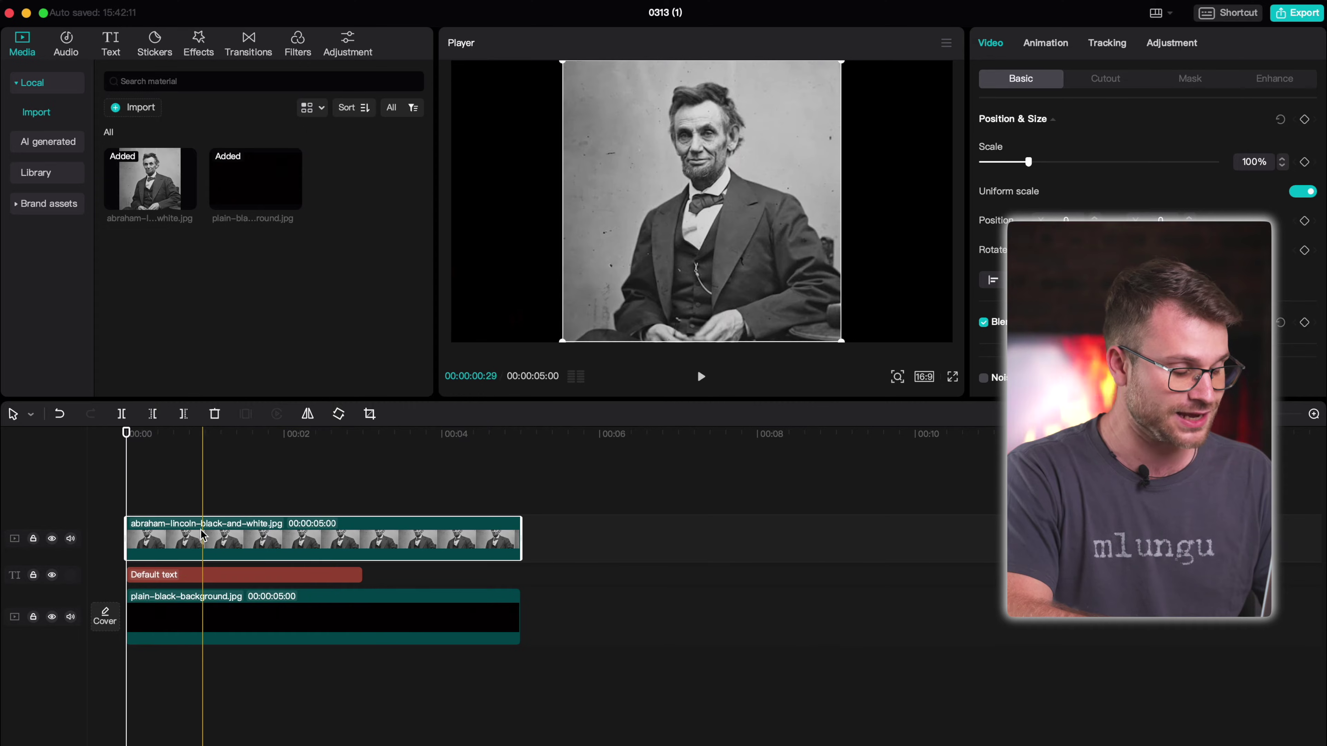
Step: Scale the Lincoln photo to 164% and move it lower in the frame
{"action": "left_click", "coordinate": [247, 492]}
{"action": "left_click", "coordinate": [247, 540]}
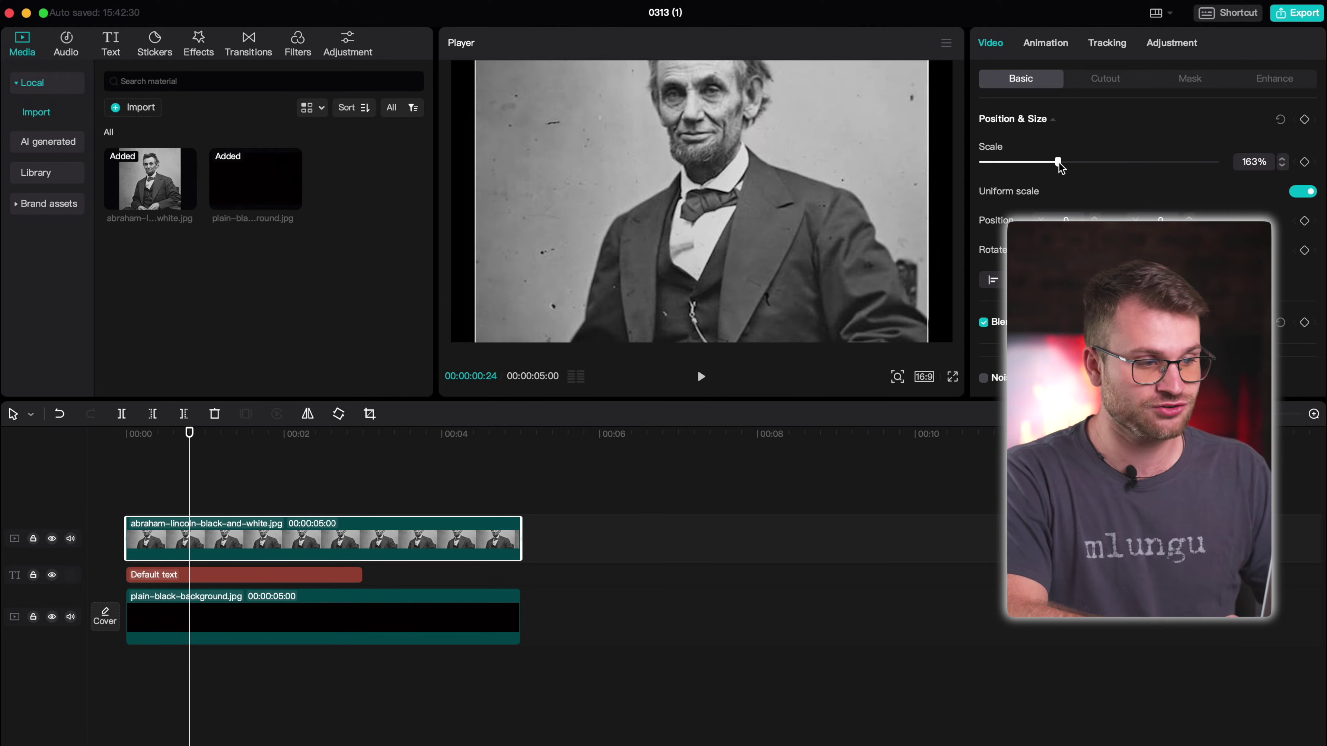
{"action": "left_click_drag", "start_coordinate": [790, 219], "coordinate": [792, 280]}
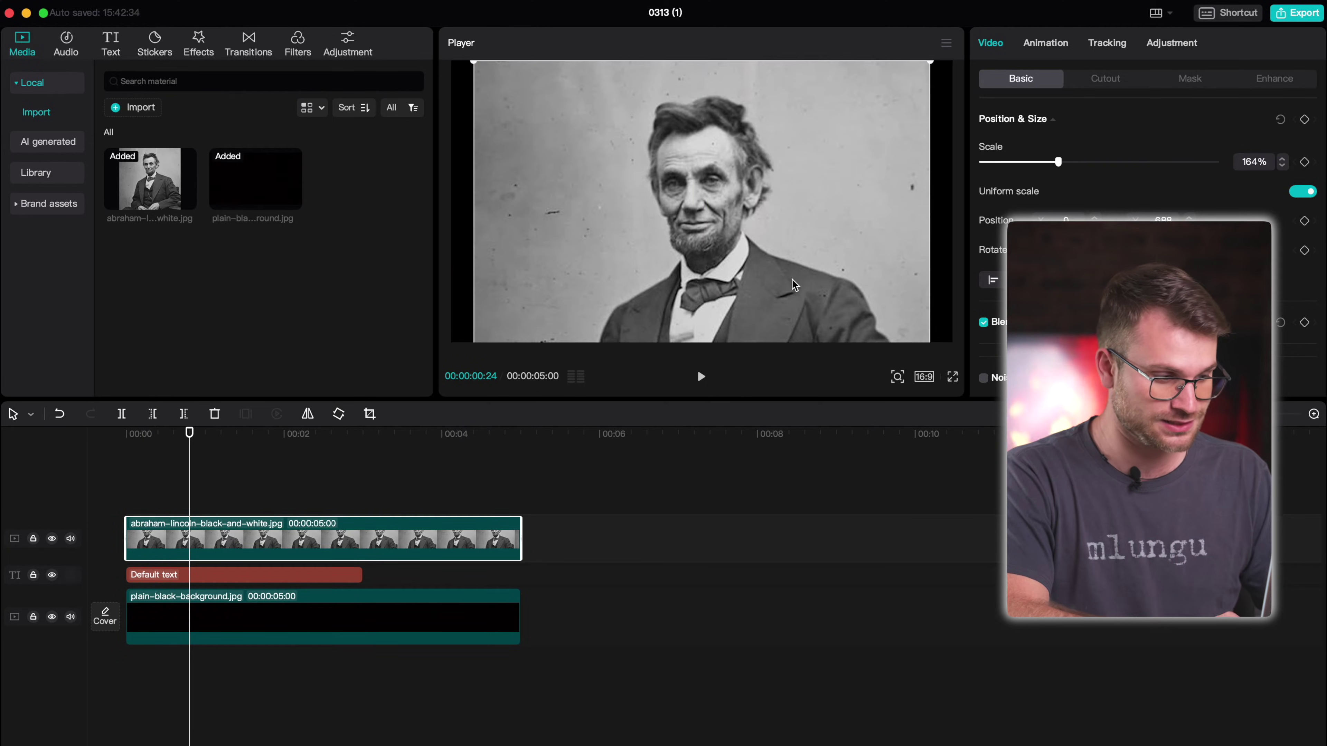
Step: Hide the Lincoln photo, then set the Default caption to the Gotalls font and enlarge it
{"action": "key", "text": "v"}
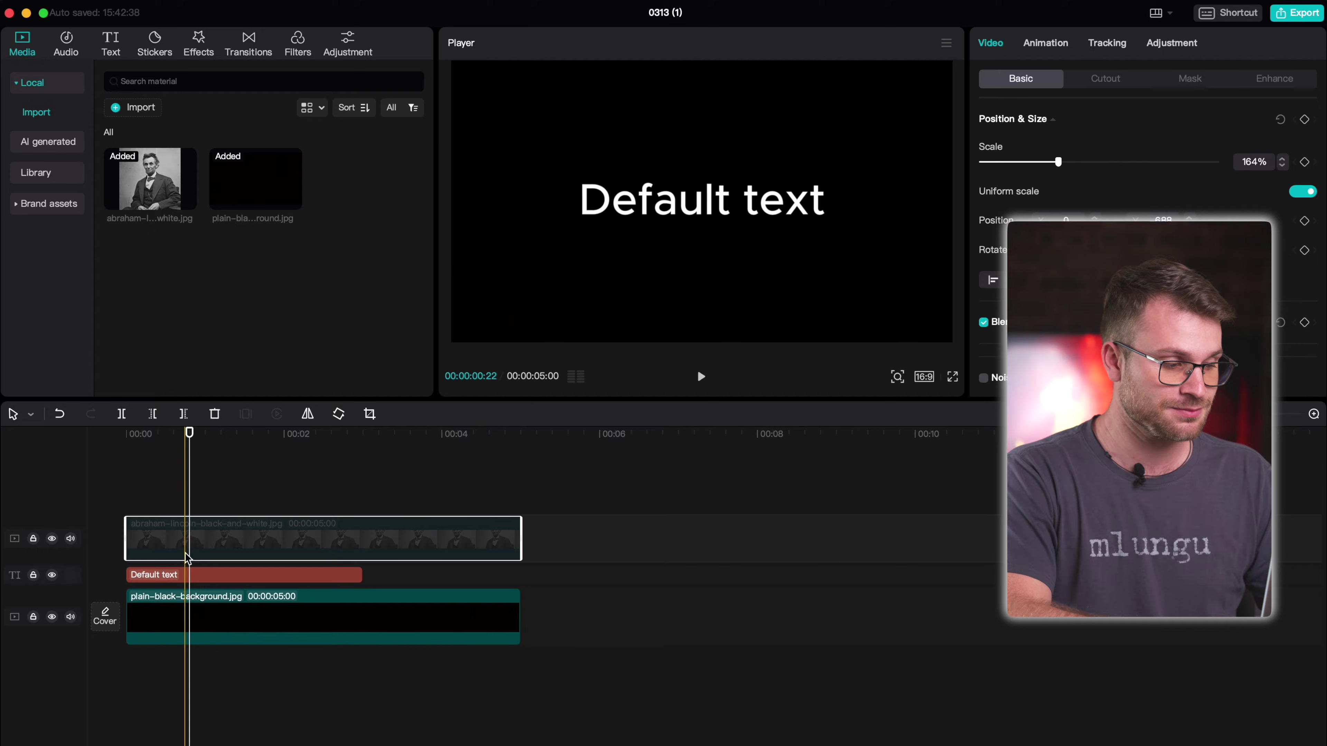
{"action": "left_click", "coordinate": [188, 577]}
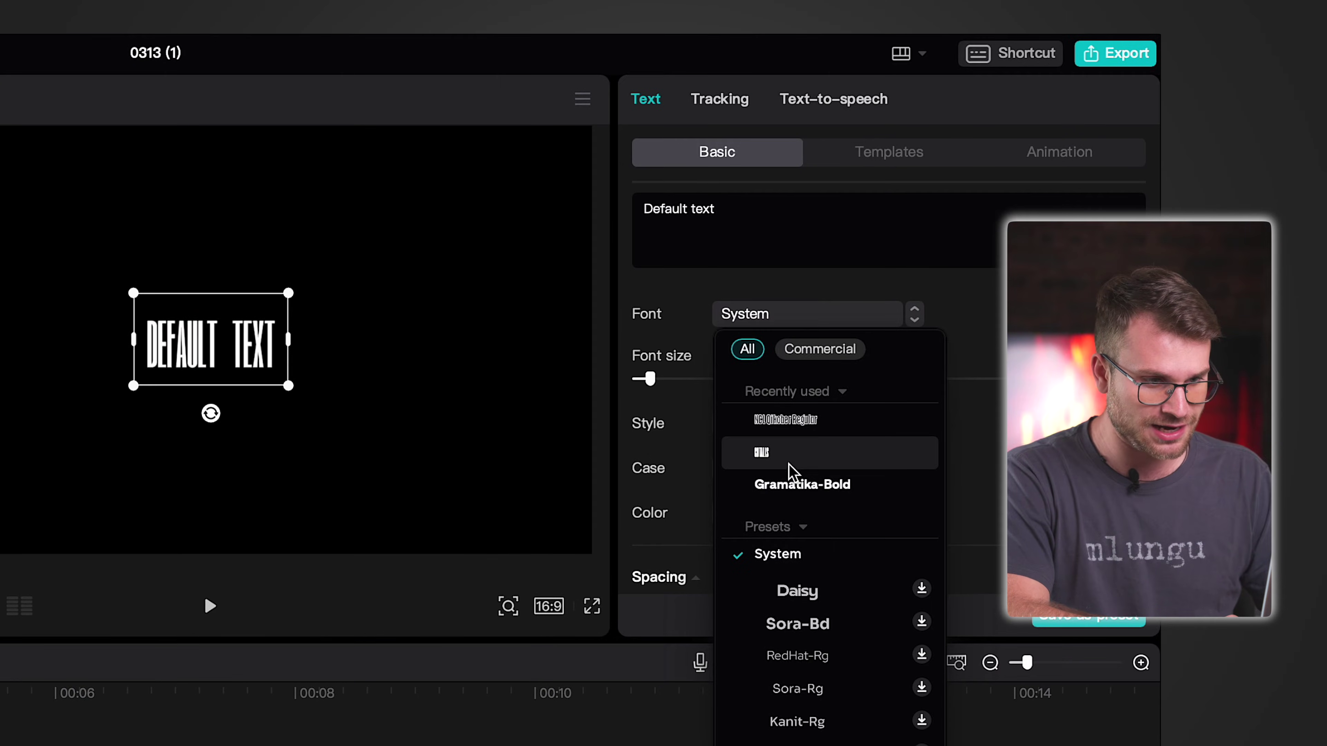
{"action": "left_click", "coordinate": [789, 465]}
{"action": "left_click_drag", "start_coordinate": [651, 382], "coordinate": [749, 384]}
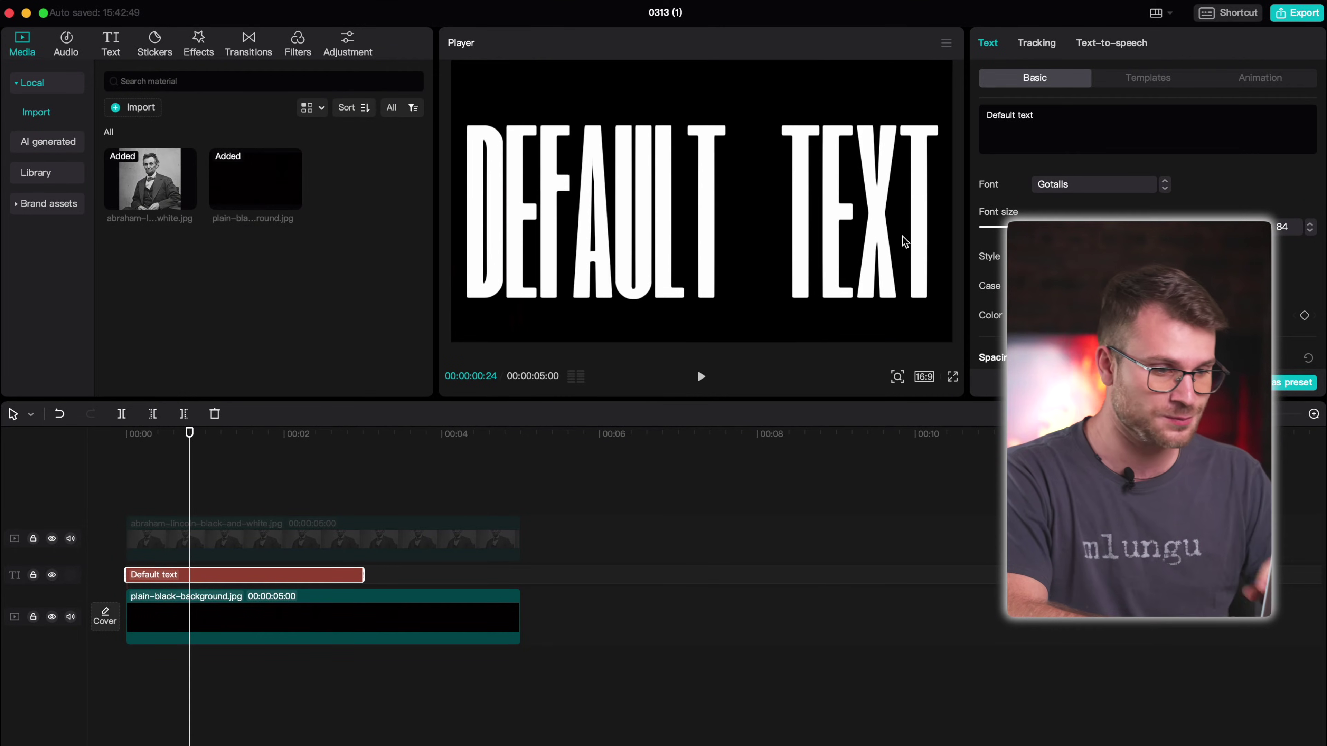
Step: Replace the caption wording with TEXT at font size 122
{"action": "left_click", "coordinate": [1090, 135]}
{"action": "key", "text": "super+a"}
{"action": "type", "text": "TEXT"}
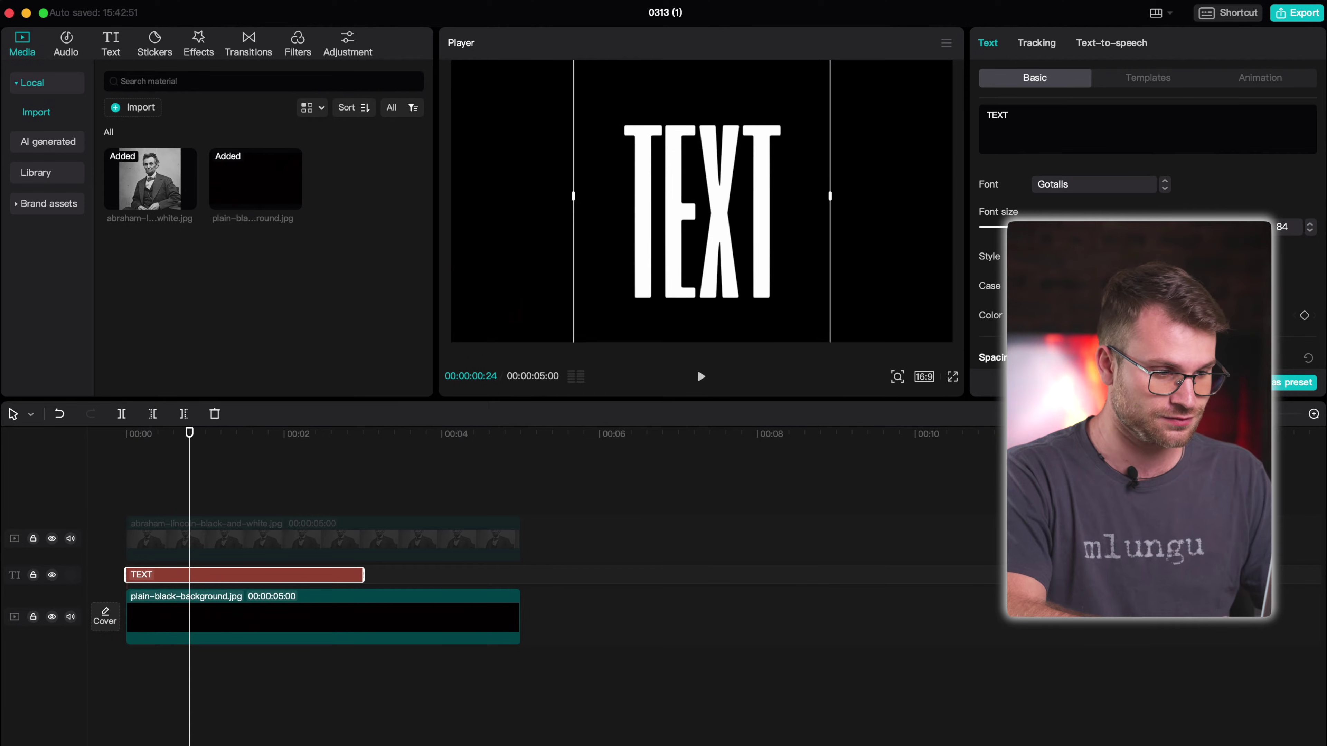
{"action": "left_click_drag", "start_coordinate": [1059, 227], "coordinate": [1096, 226]}
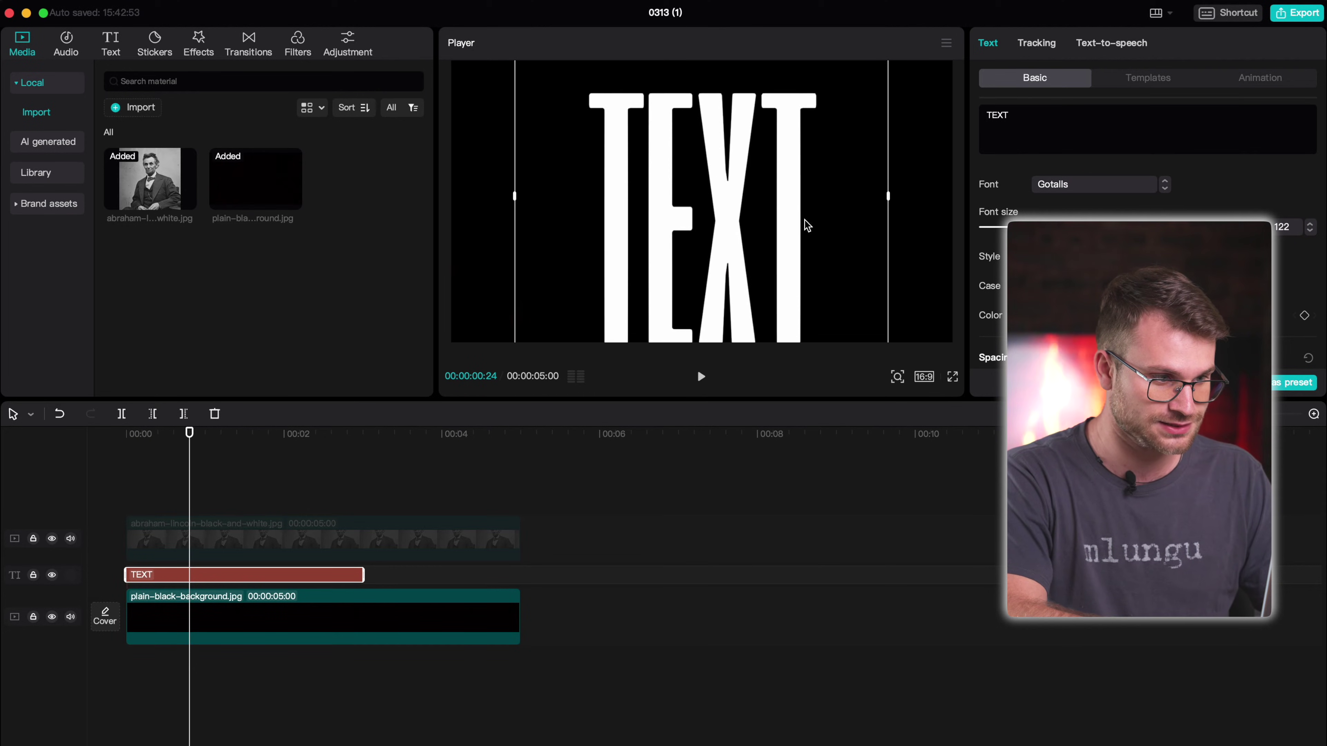
Step: Re-enable the Lincoln photo so it is visible in the preview again
{"action": "left_click", "coordinate": [182, 543]}
{"action": "key", "text": "v"}
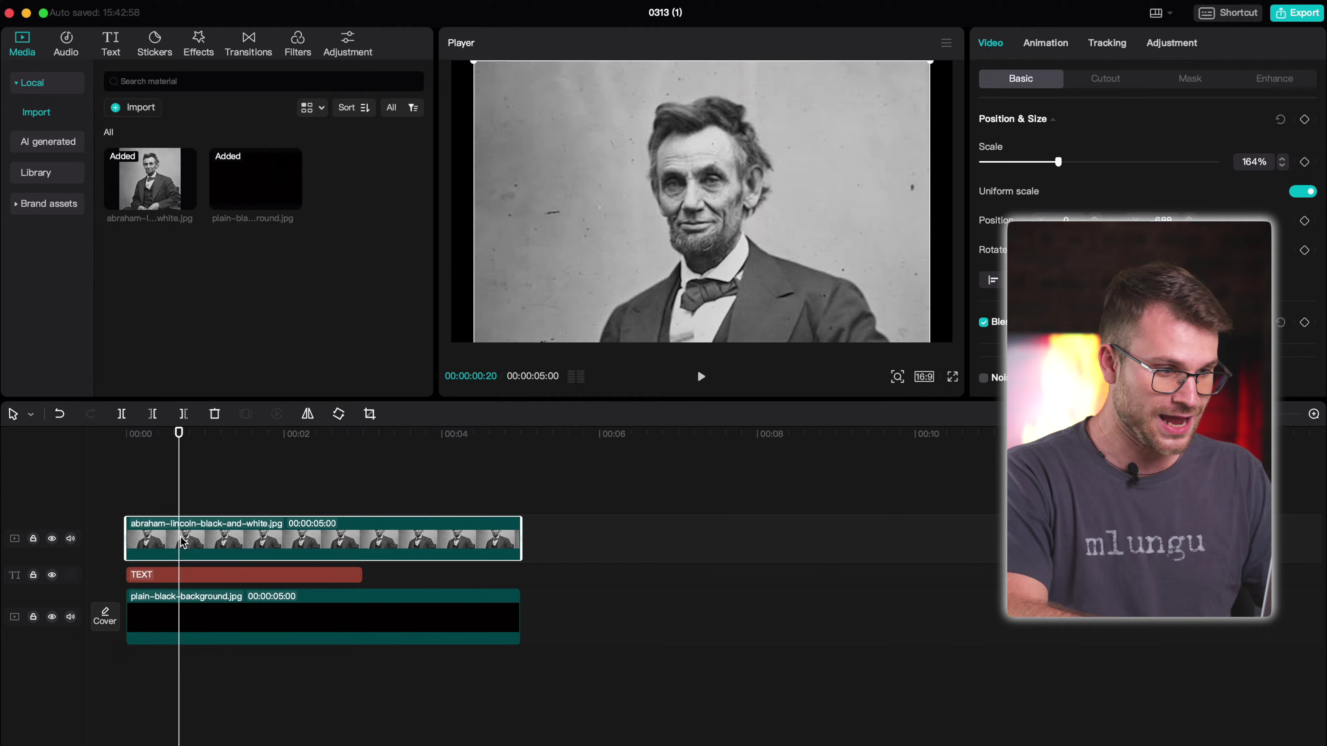
{"action": "left_click", "coordinate": [208, 510]}
{"action": "left_click", "coordinate": [210, 541]}
Step: Turn on Blend for the Lincoln photo with Linear burn mode
{"action": "scroll", "coordinate": [1124, 353], "scroll_direction": "down", "scroll_amount": 1}
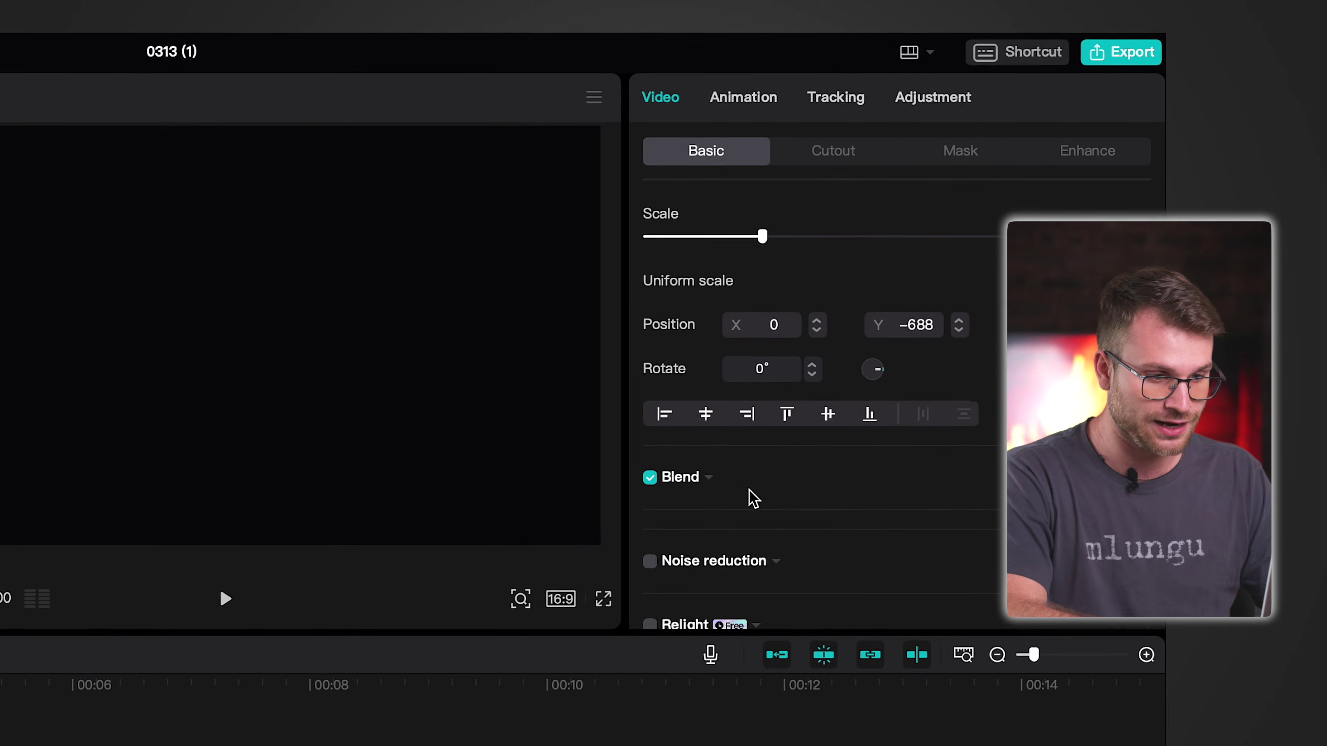
{"action": "left_click", "coordinate": [1020, 299]}
{"action": "left_click", "coordinate": [761, 539]}
{"action": "left_click", "coordinate": [787, 639]}
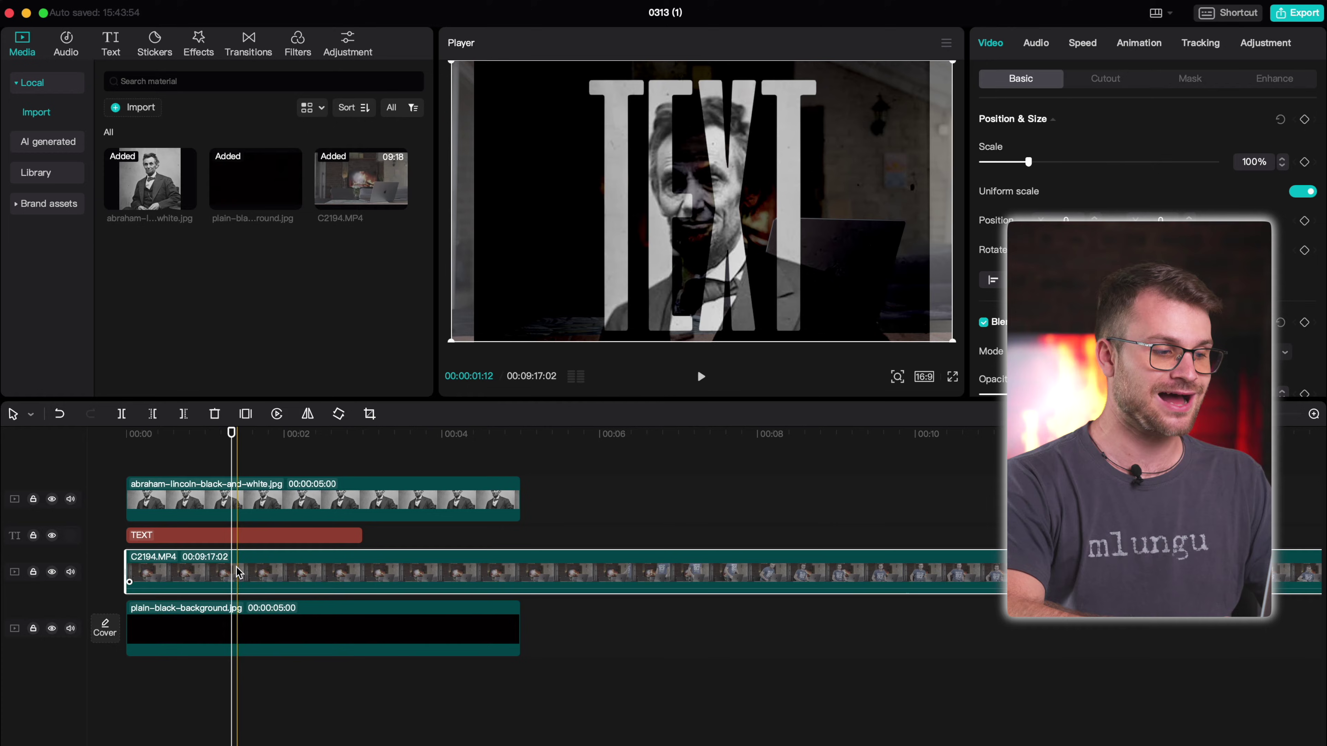
Step: Scale the Lincoln photo down to 85% and raise it to sit inside the TEXT letters
{"action": "left_click", "coordinate": [260, 519]}
{"action": "left_click_drag", "start_coordinate": [1058, 163], "coordinate": [1021, 163]}
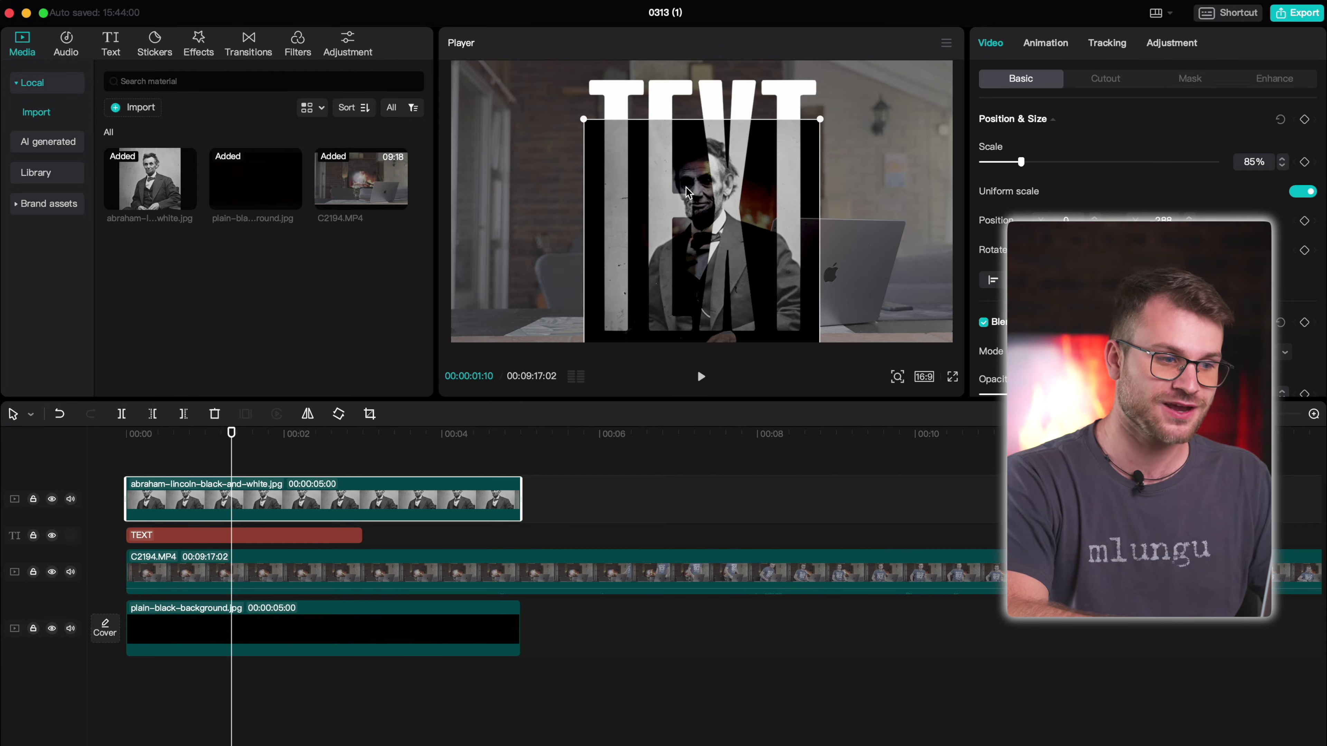
{"action": "left_click_drag", "start_coordinate": [686, 193], "coordinate": [688, 181]}
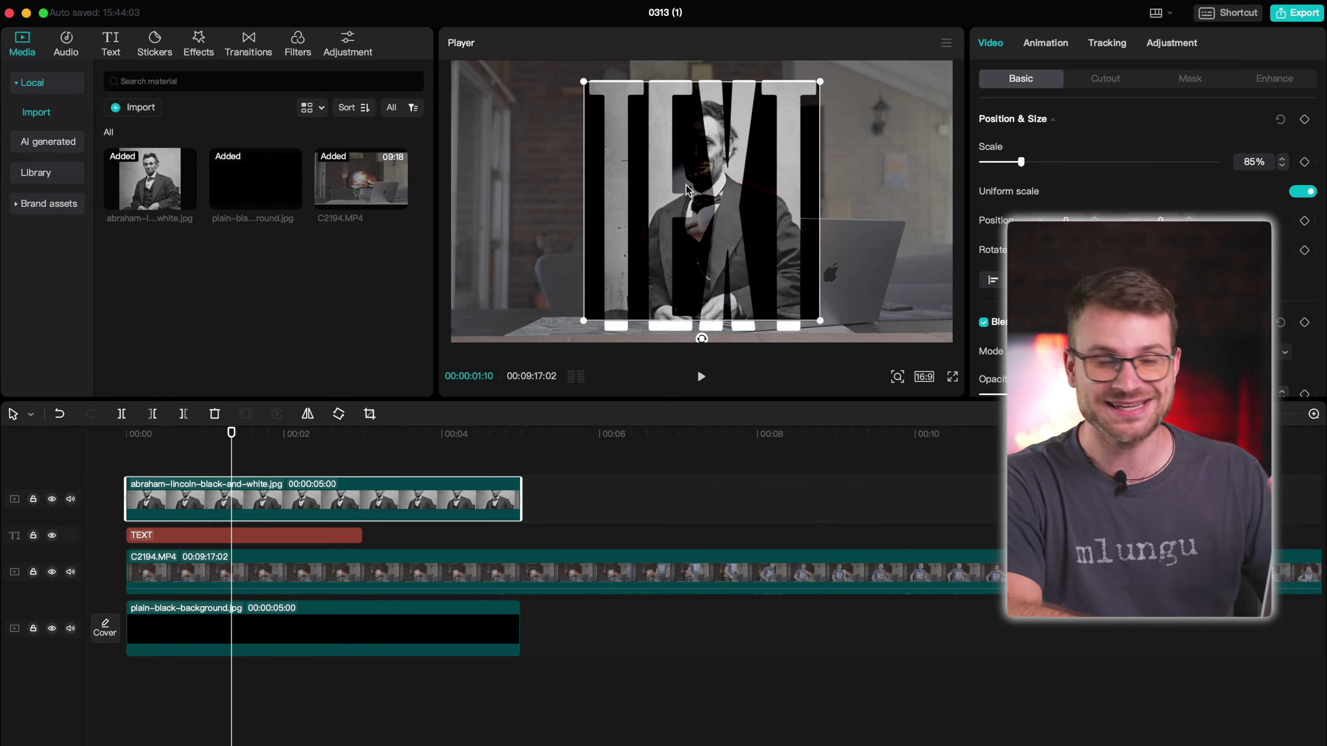
{"action": "scroll", "coordinate": [539, 533], "scroll_direction": "down", "scroll_amount": 5}
Step: Delete the C2194.MP4 footage past five seconds and copy the black background and TEXT clips to 00:05
{"action": "left_click", "coordinate": [431, 577]}
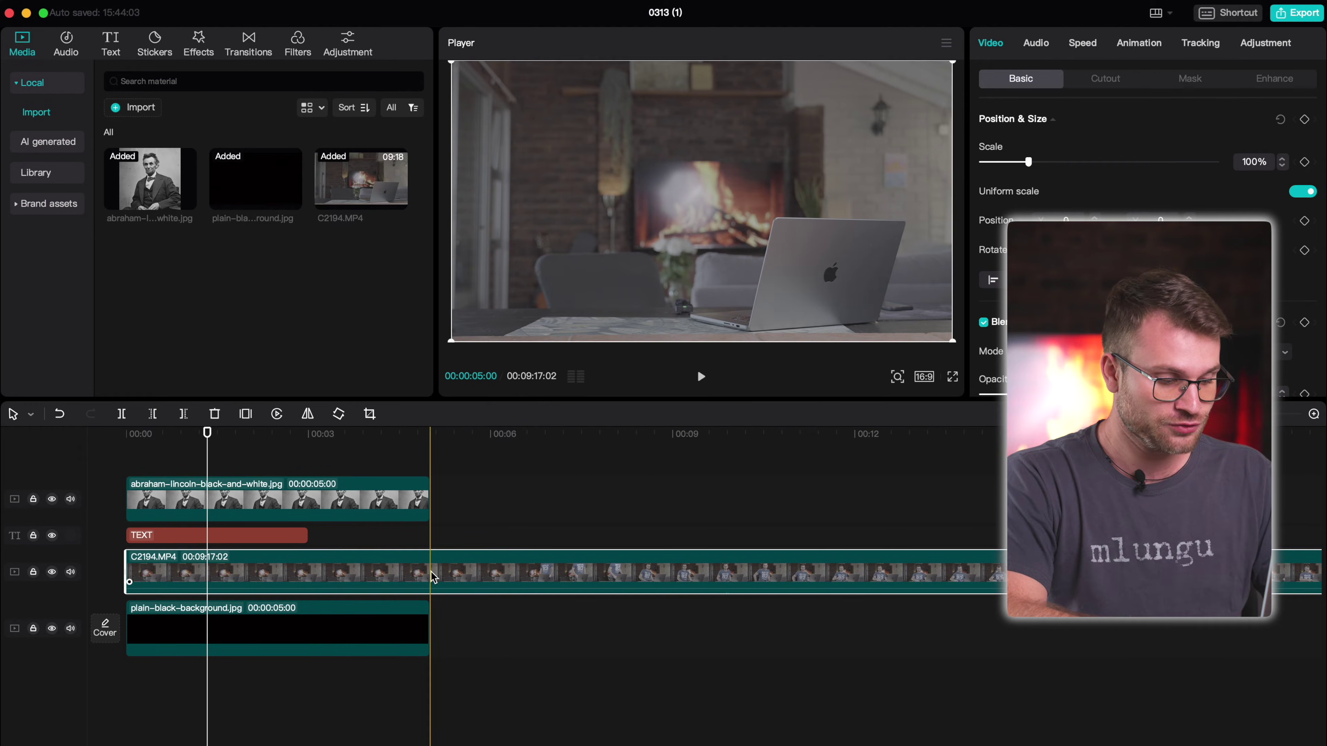
{"action": "key", "text": "Delete"}
{"action": "left_click_drag", "start_coordinate": [346, 628], "coordinate": [659, 618]}
{"action": "left_click", "coordinate": [578, 569]}
{"action": "left_click_drag", "start_coordinate": [215, 537], "coordinate": [510, 543]}
{"action": "left_click", "coordinate": [506, 539]}
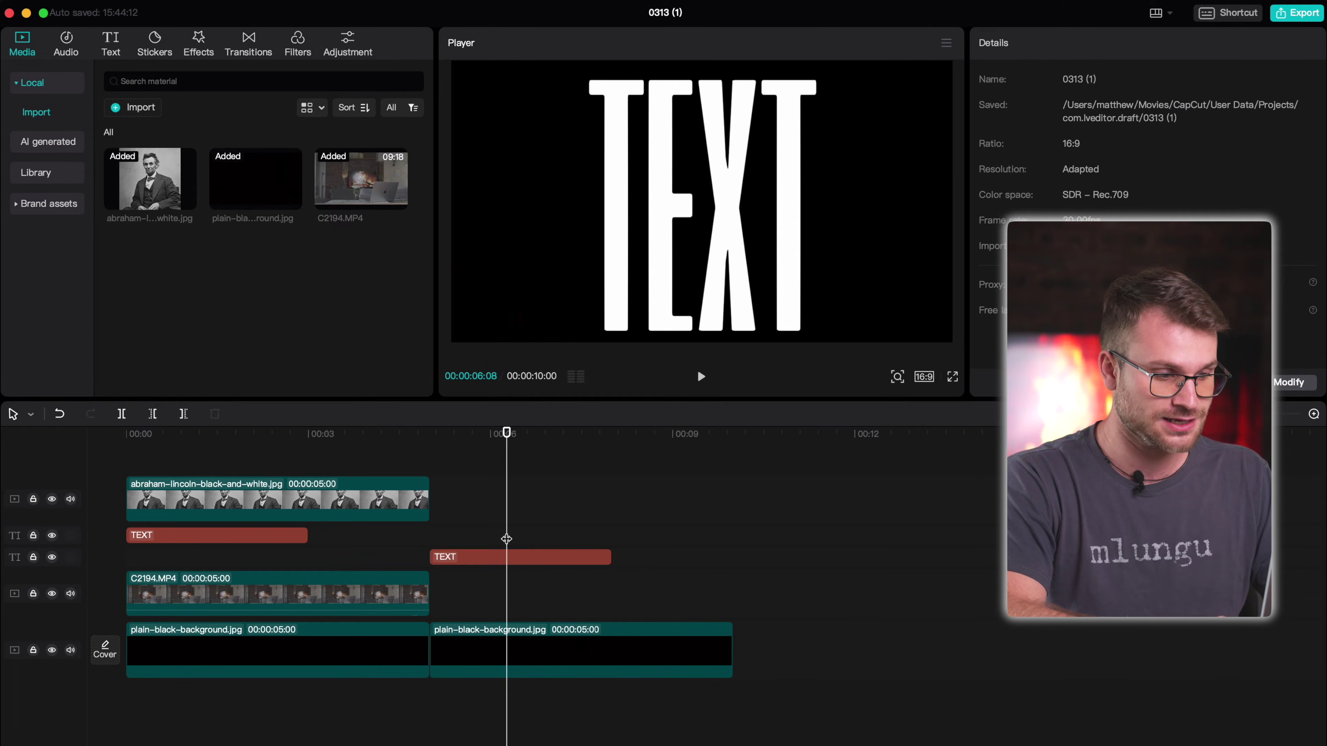
{"action": "left_click", "coordinate": [505, 561]}
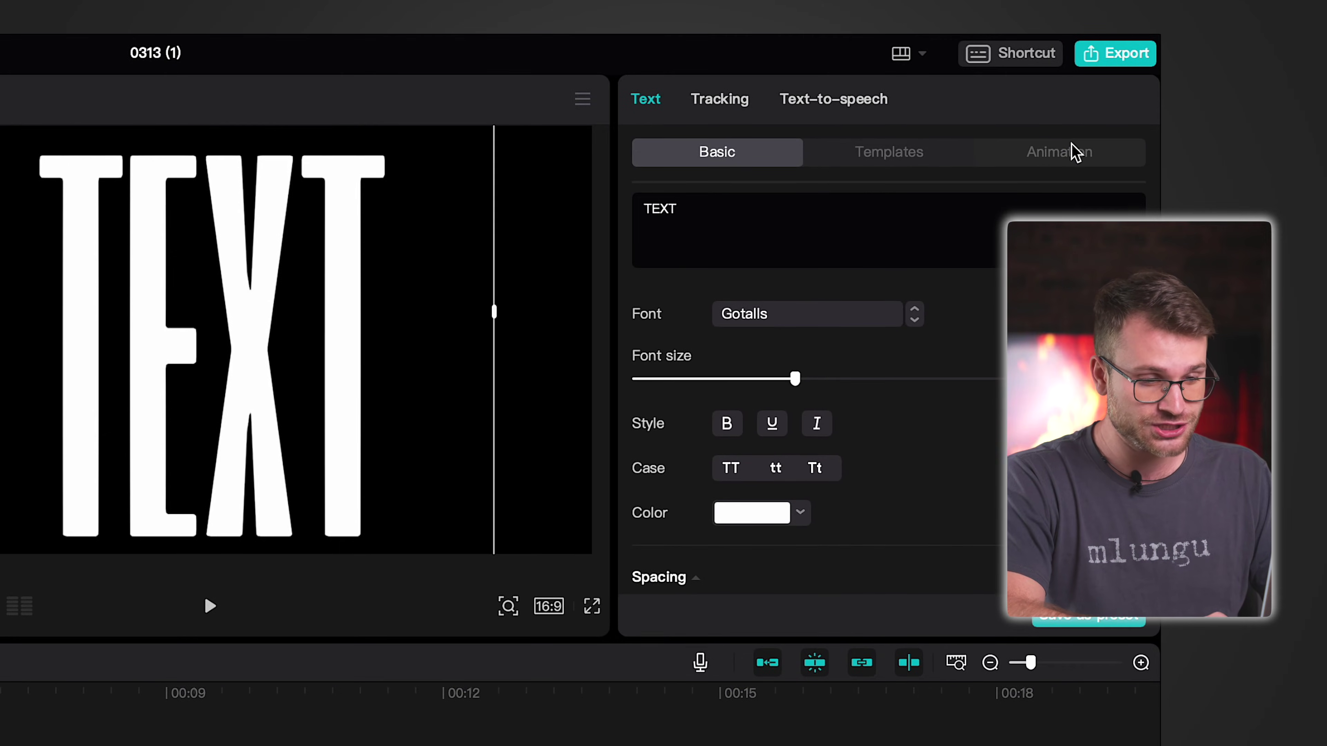
Step: Browse the animation presets for the copied TEXT clip and play back the timeline
{"action": "left_click", "coordinate": [1071, 152]}
{"action": "scroll", "coordinate": [956, 356], "scroll_direction": "down", "scroll_amount": 1}
{"action": "scroll", "coordinate": [957, 356], "scroll_direction": "up", "scroll_amount": 1}
{"action": "key", "text": "space"}
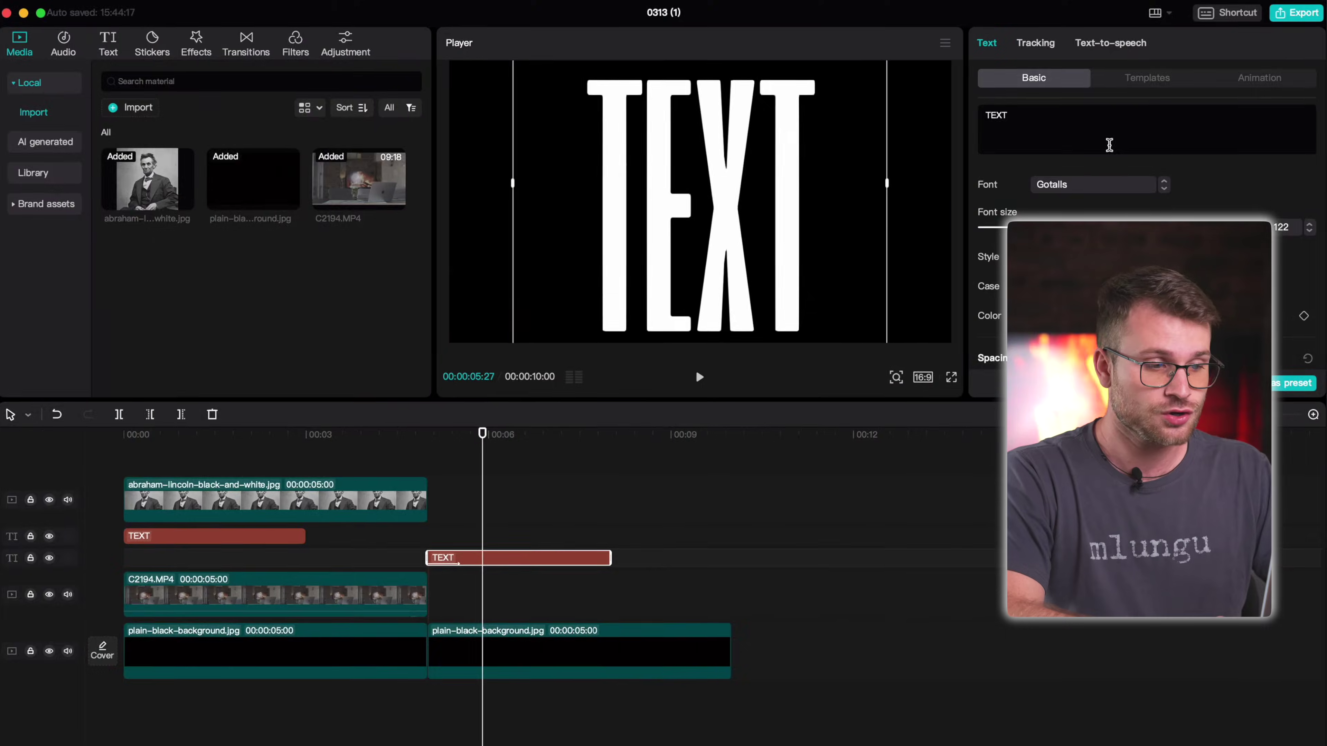
Step: Color the copied TEXT lettering bright green, hex 00FF1D
{"action": "left_click", "coordinate": [1089, 315]}
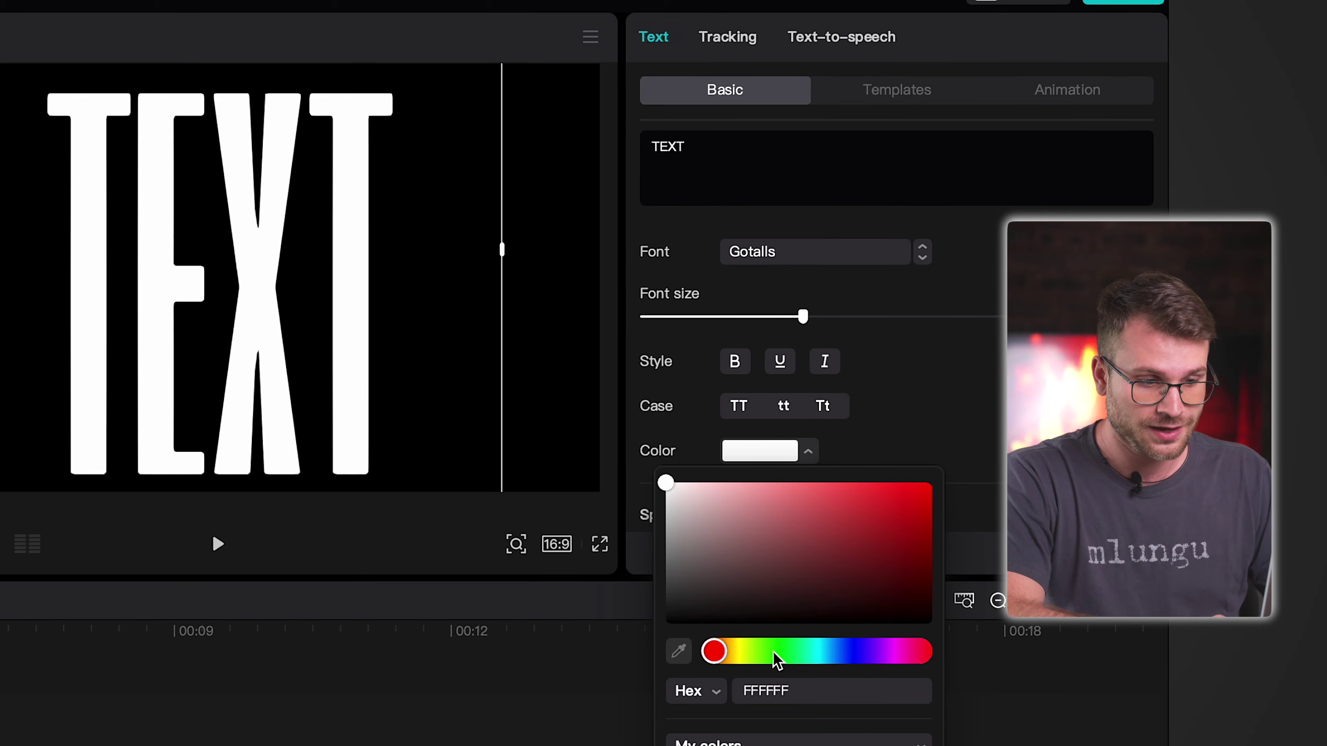
{"action": "left_click", "coordinate": [781, 653]}
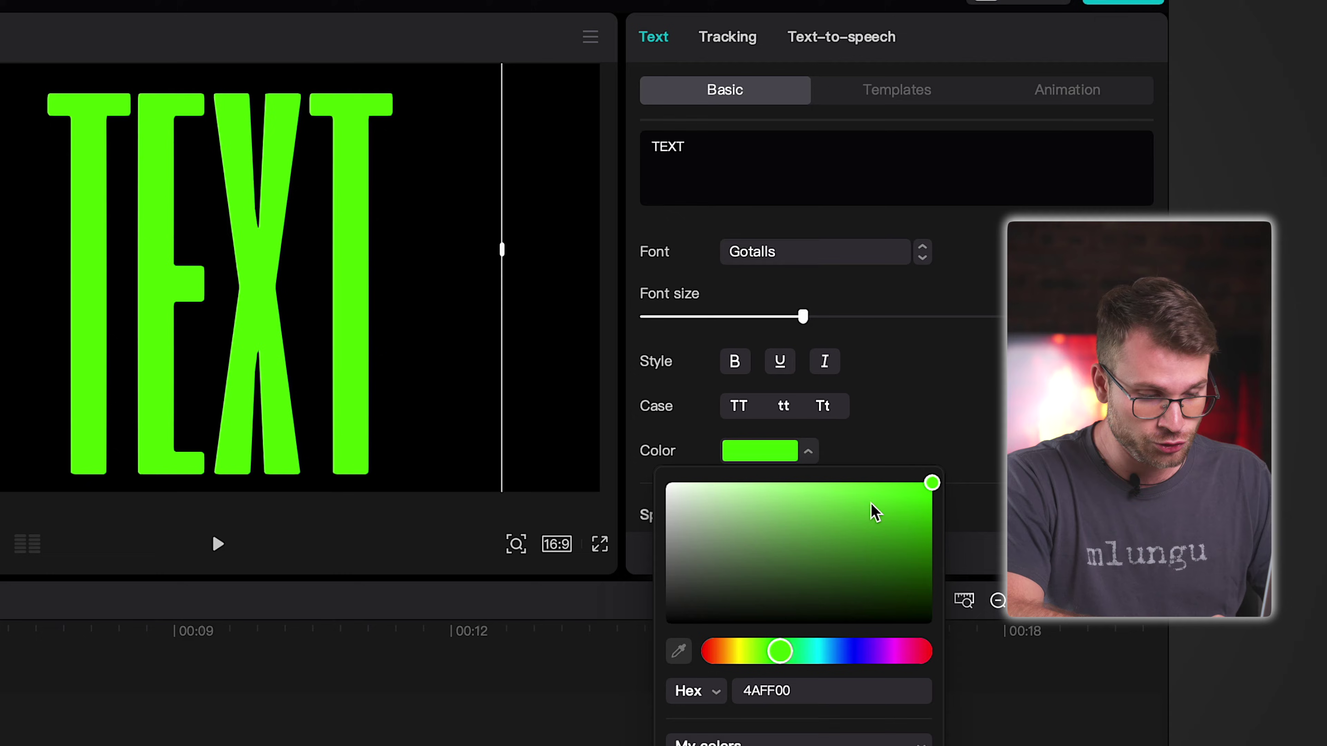
{"action": "left_click_drag", "start_coordinate": [784, 657], "coordinate": [798, 657]}
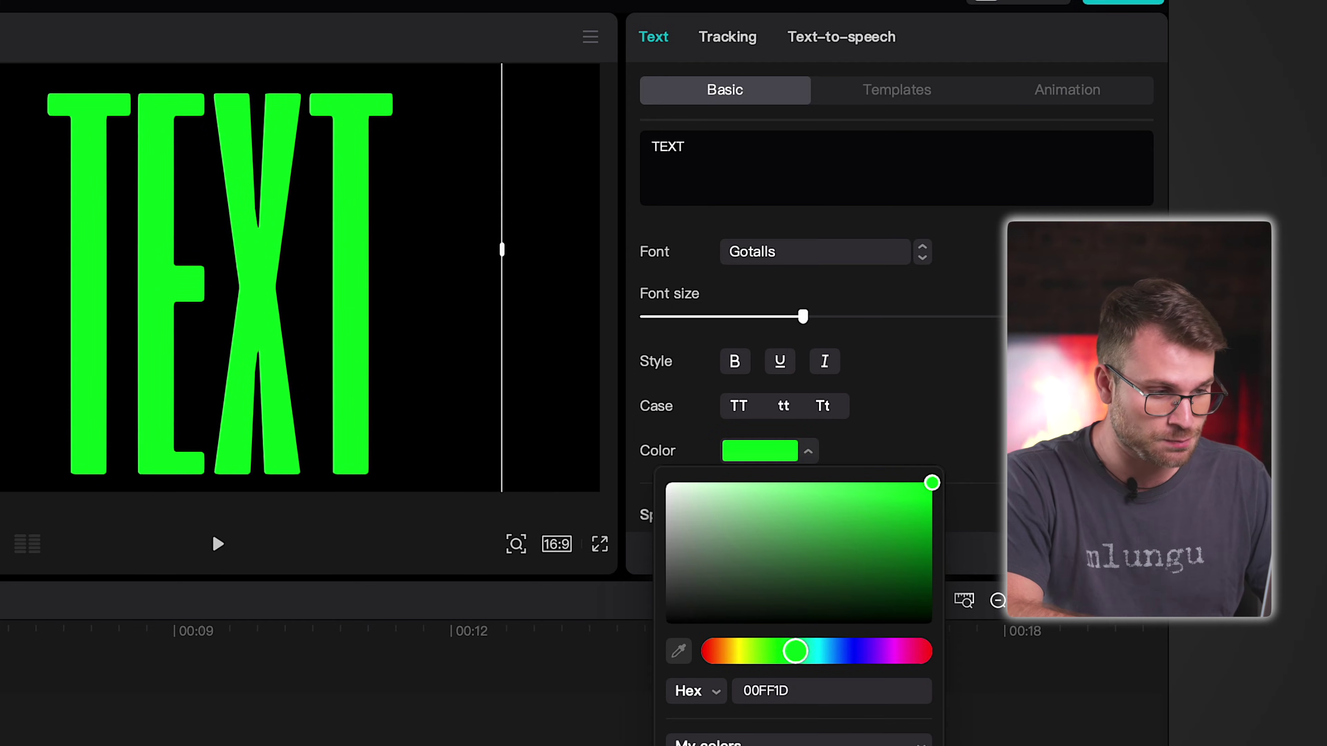
{"action": "key", "text": "Escape"}
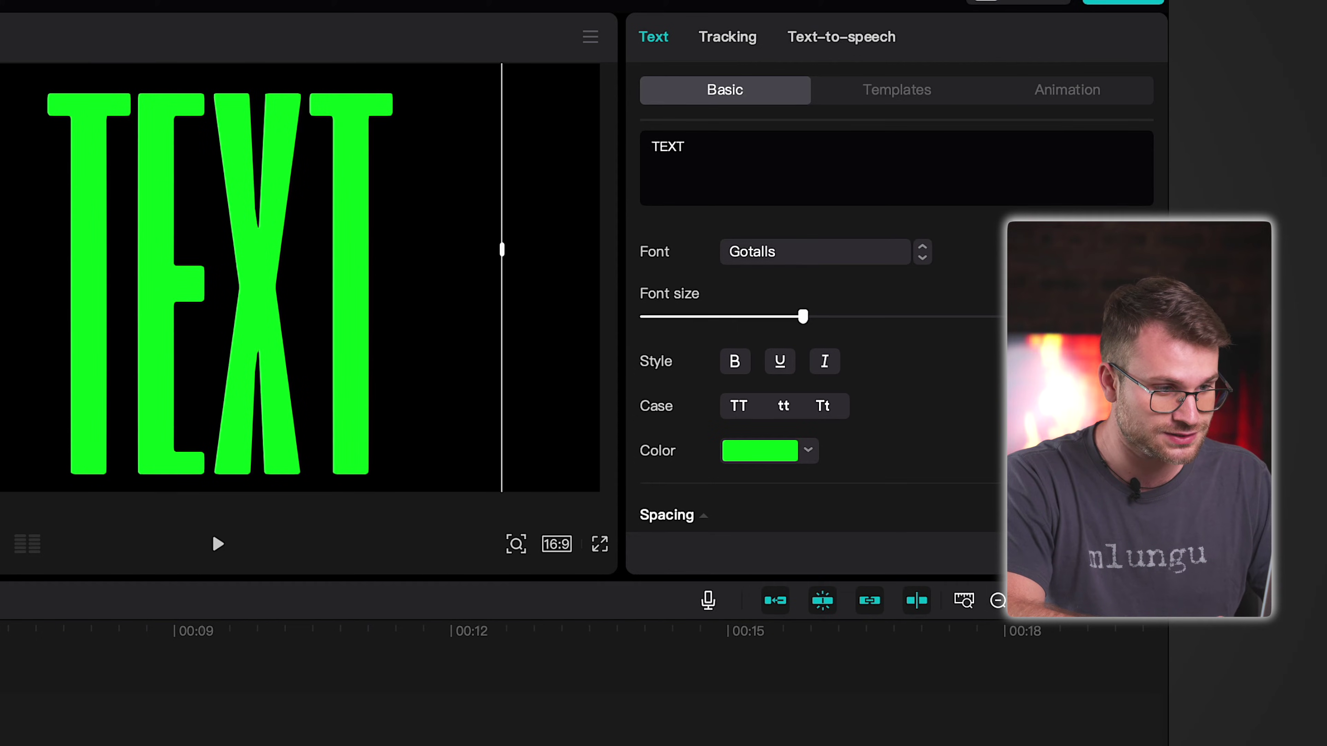
{"action": "key", "text": "Escape"}
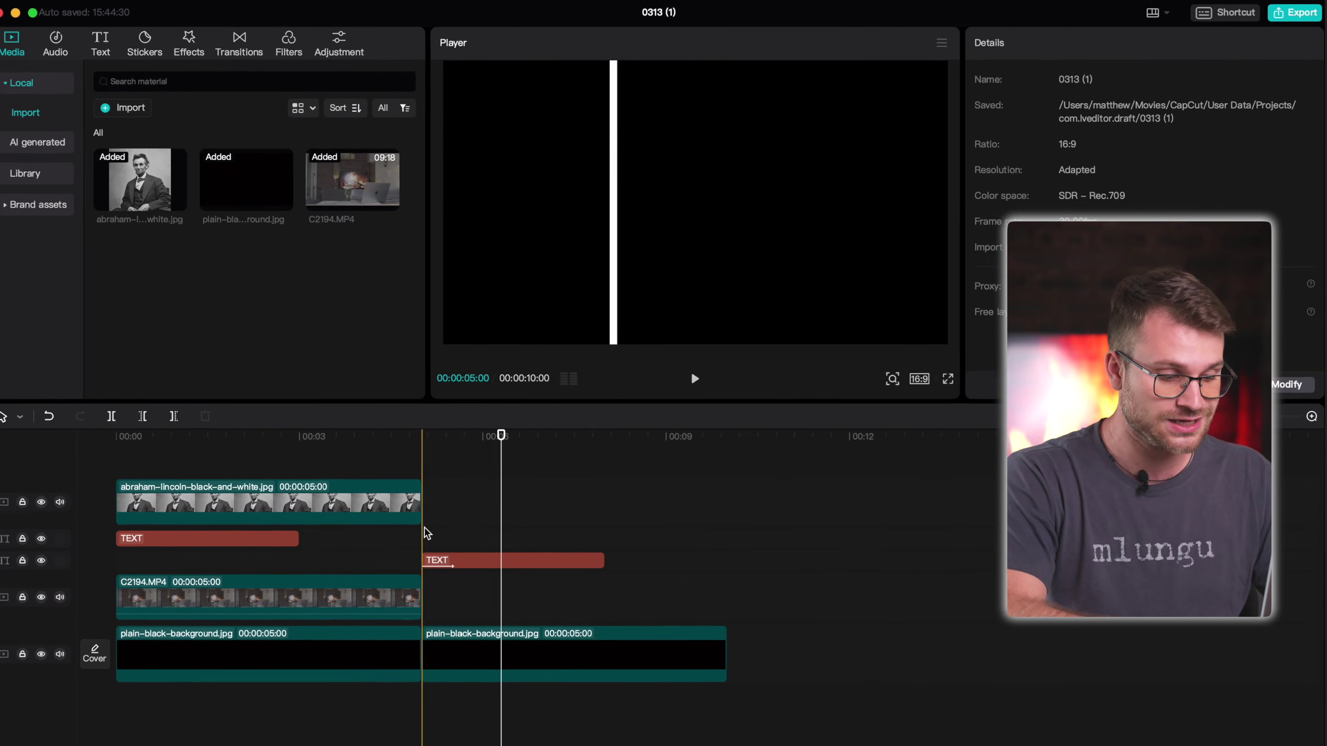
Step: Mark an in point and export the green section as a 4K H.264 mp4 titled 'text 1'
{"action": "key", "text": "i"}
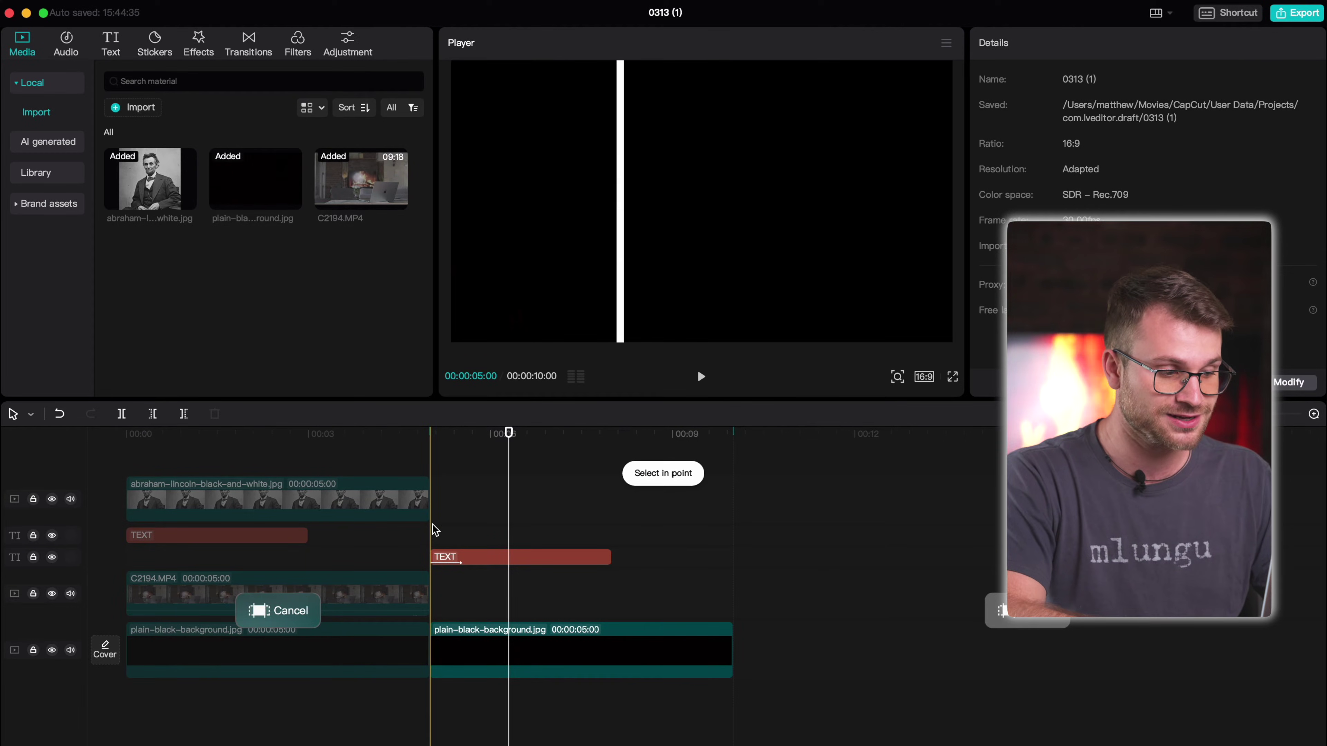
{"action": "scroll", "coordinate": [435, 530], "scroll_direction": "up", "scroll_amount": 5}
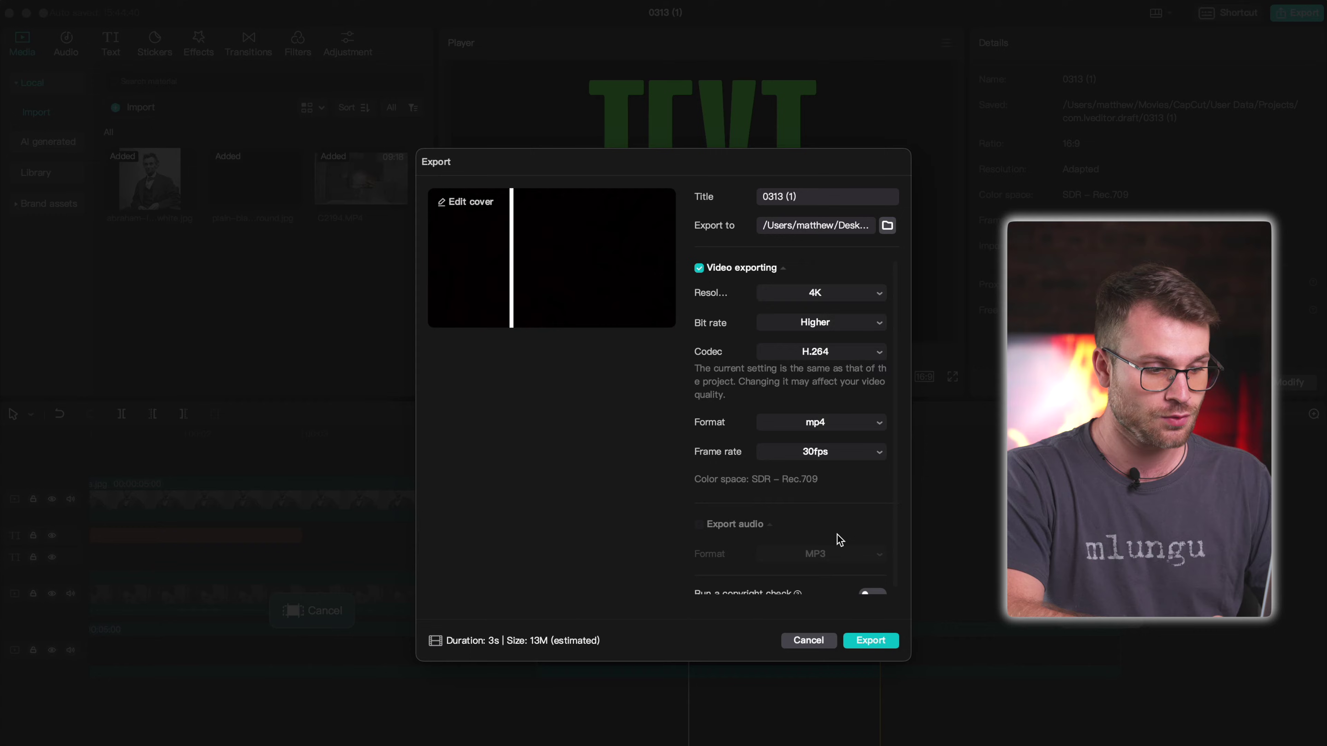
{"action": "left_click", "coordinate": [813, 640]}
{"action": "left_click", "coordinate": [1283, 14]}
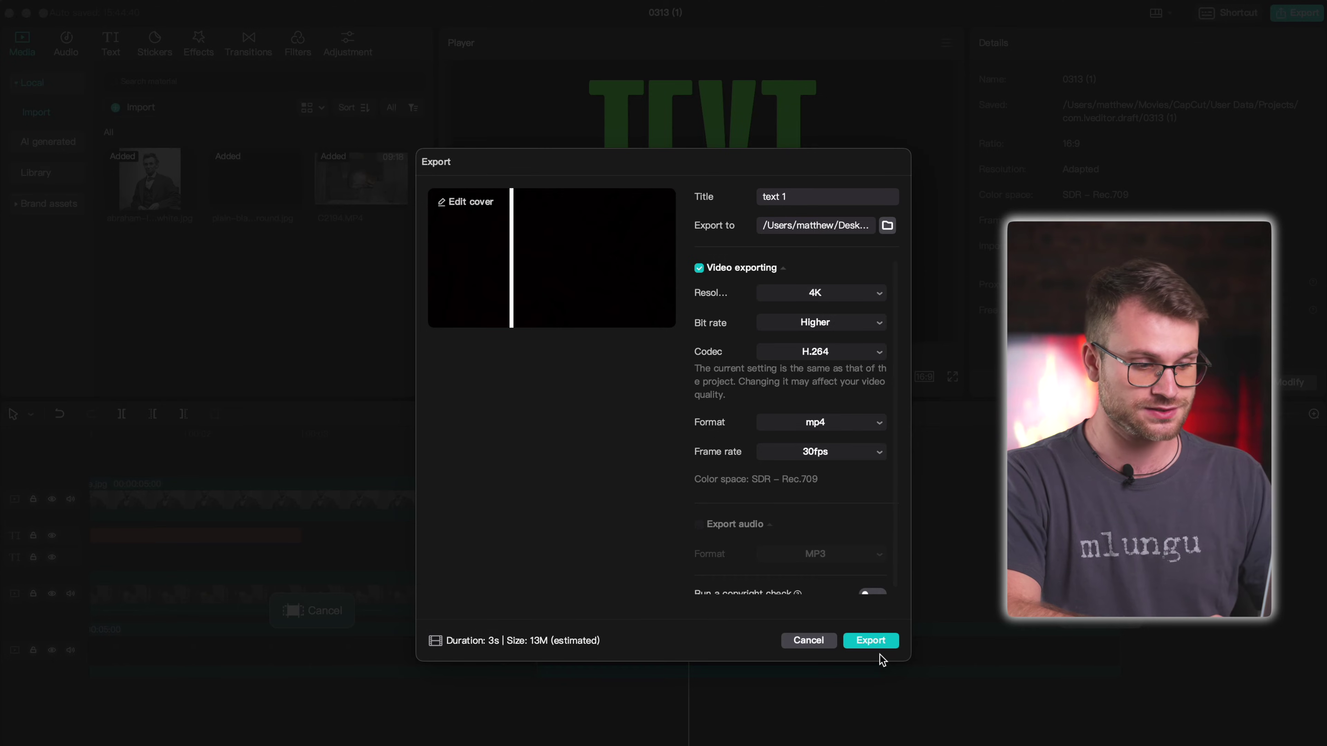
{"action": "left_click", "coordinate": [872, 642]}
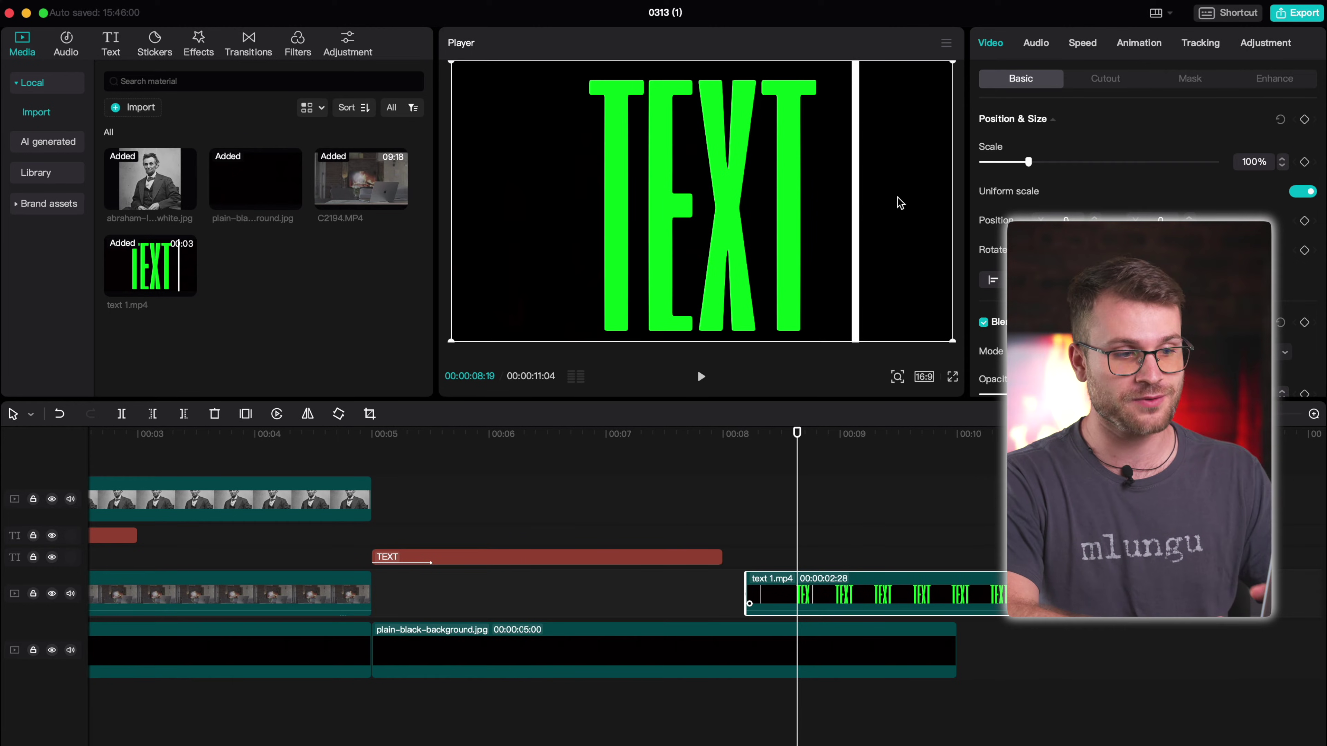
Step: Switch to Finder to locate the exported text 1.mp4 on the Desktop
{"action": "key", "text": "super+Tab"}
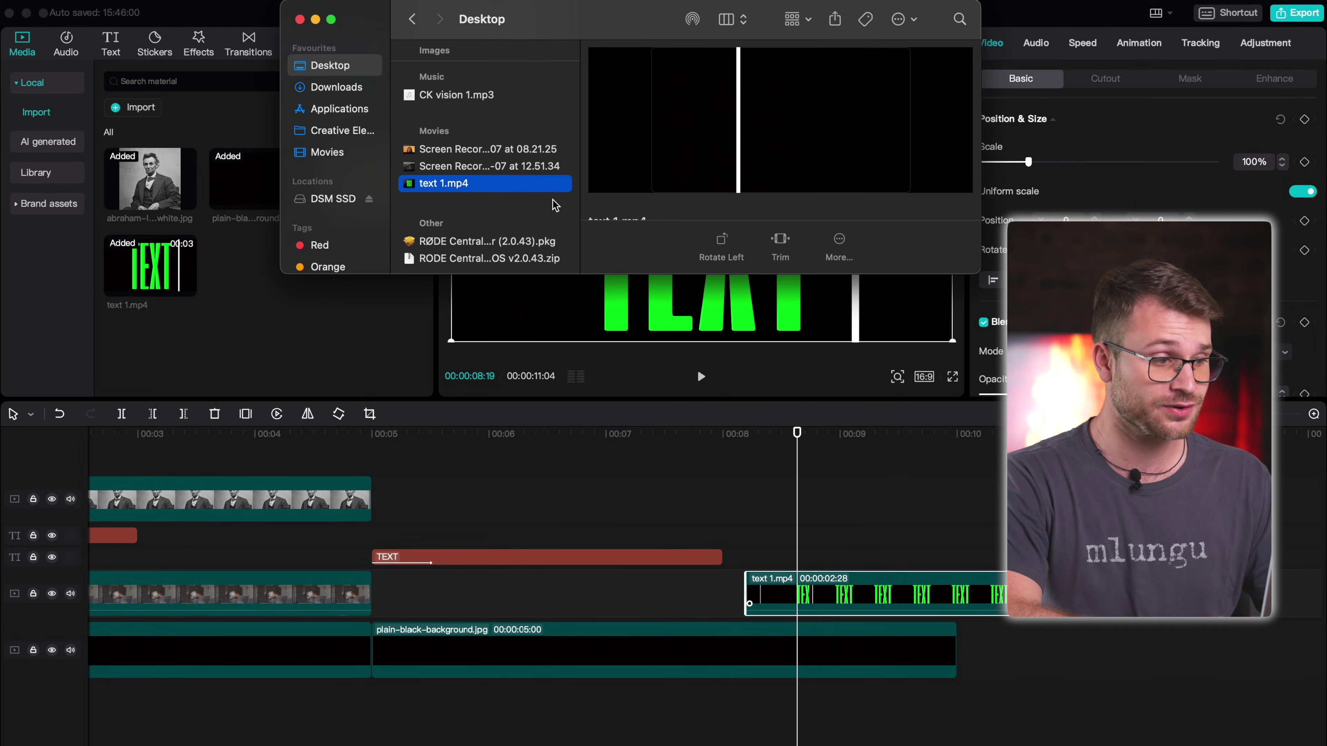
{"action": "scroll", "coordinate": [473, 144], "scroll_direction": "up", "scroll_amount": 10}
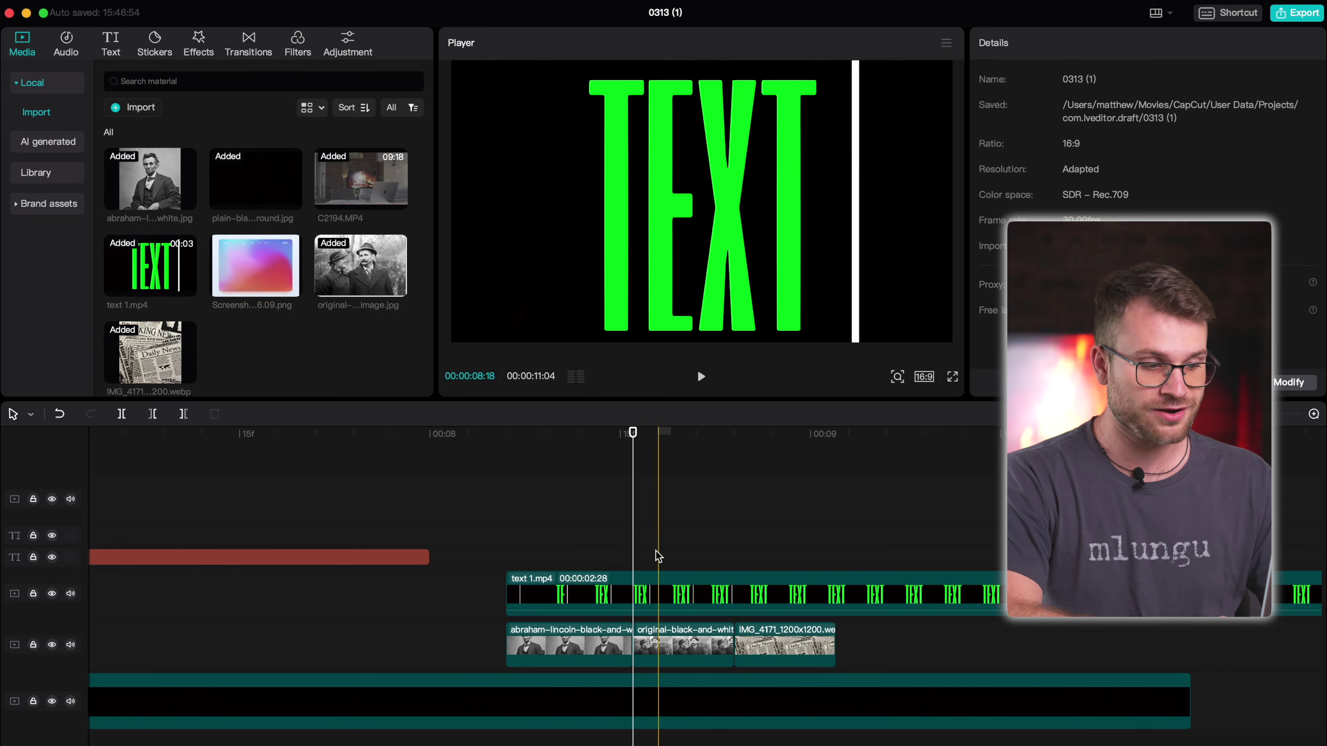
Step: Hide the text 1.mp4 clip, then enlarge the Lincoln photo to 149% and lower it in the frame
{"action": "left_click", "coordinate": [657, 585]}
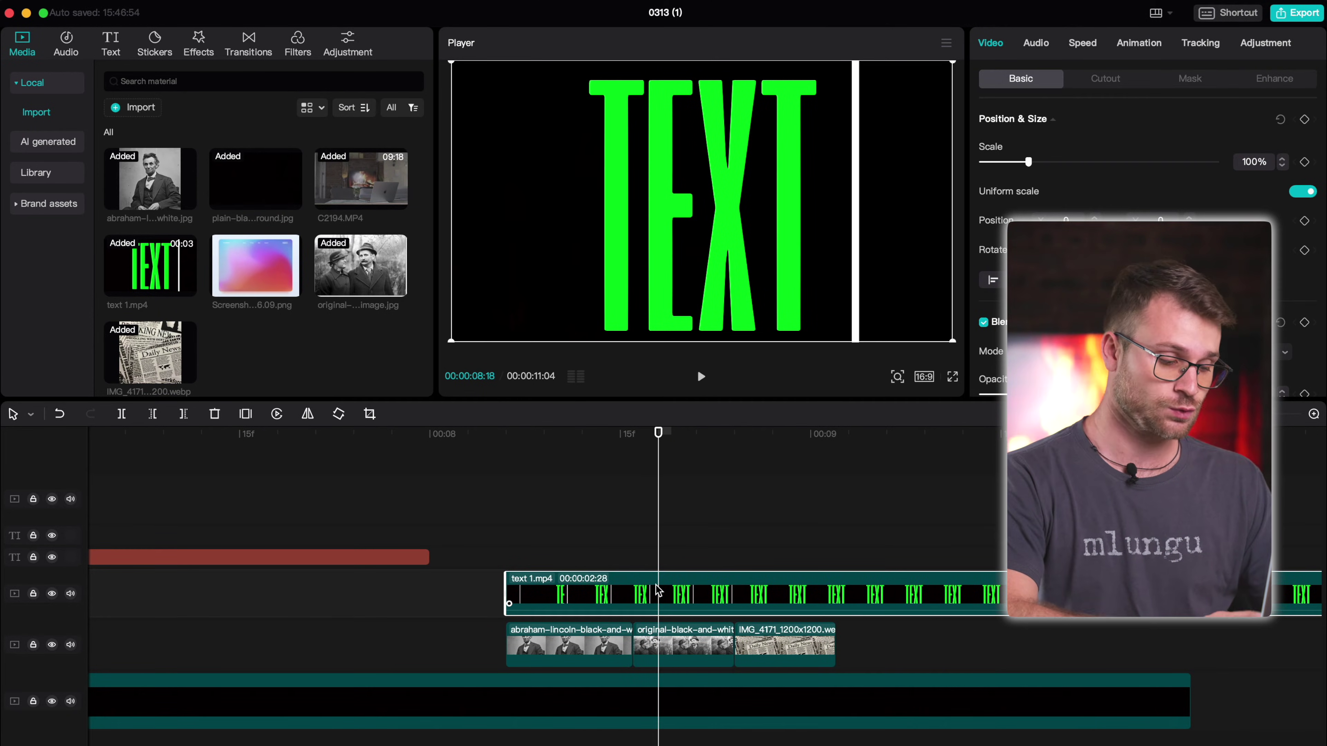
{"action": "key", "text": "v"}
{"action": "left_click", "coordinate": [610, 647]}
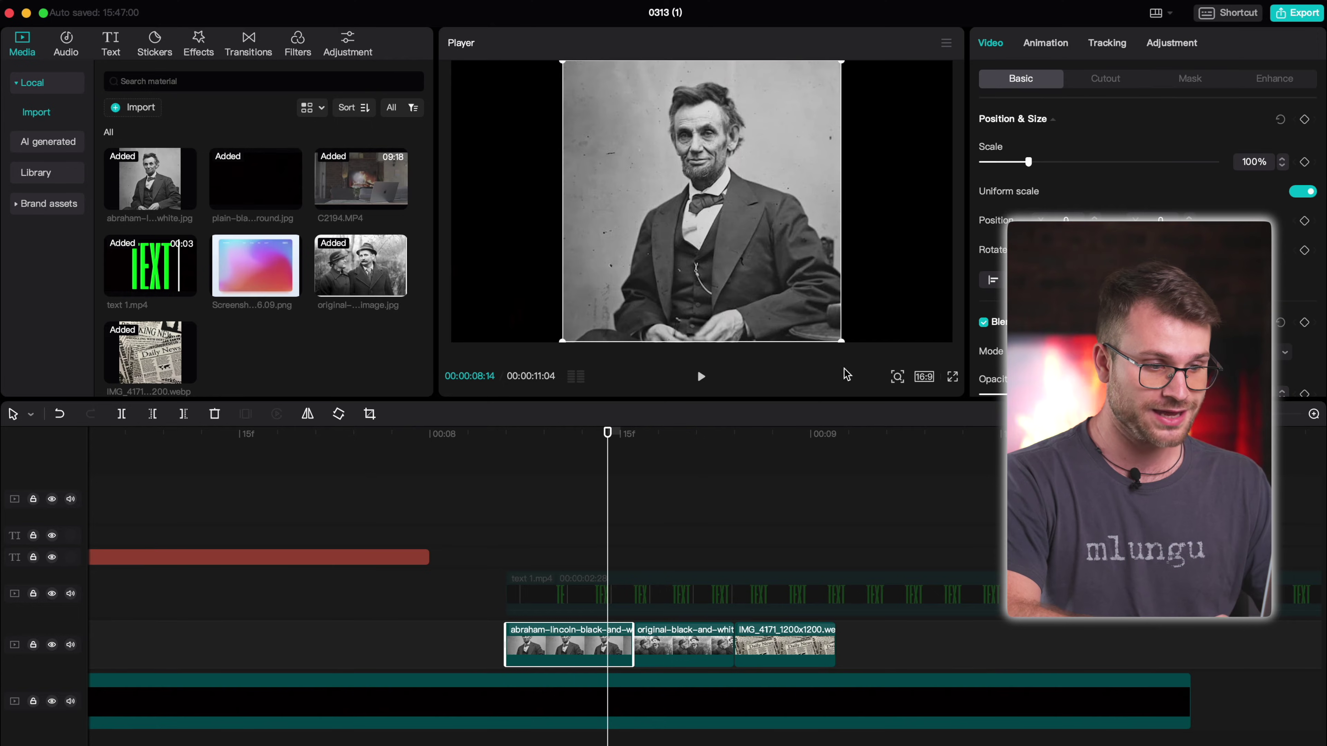
{"action": "left_click_drag", "start_coordinate": [840, 339], "coordinate": [966, 410]}
{"action": "left_click_drag", "start_coordinate": [789, 243], "coordinate": [789, 302]}
Step: Scale the couple photo up to 116% and center it in the frame
{"action": "left_click", "coordinate": [715, 492]}
{"action": "left_click", "coordinate": [702, 657]}
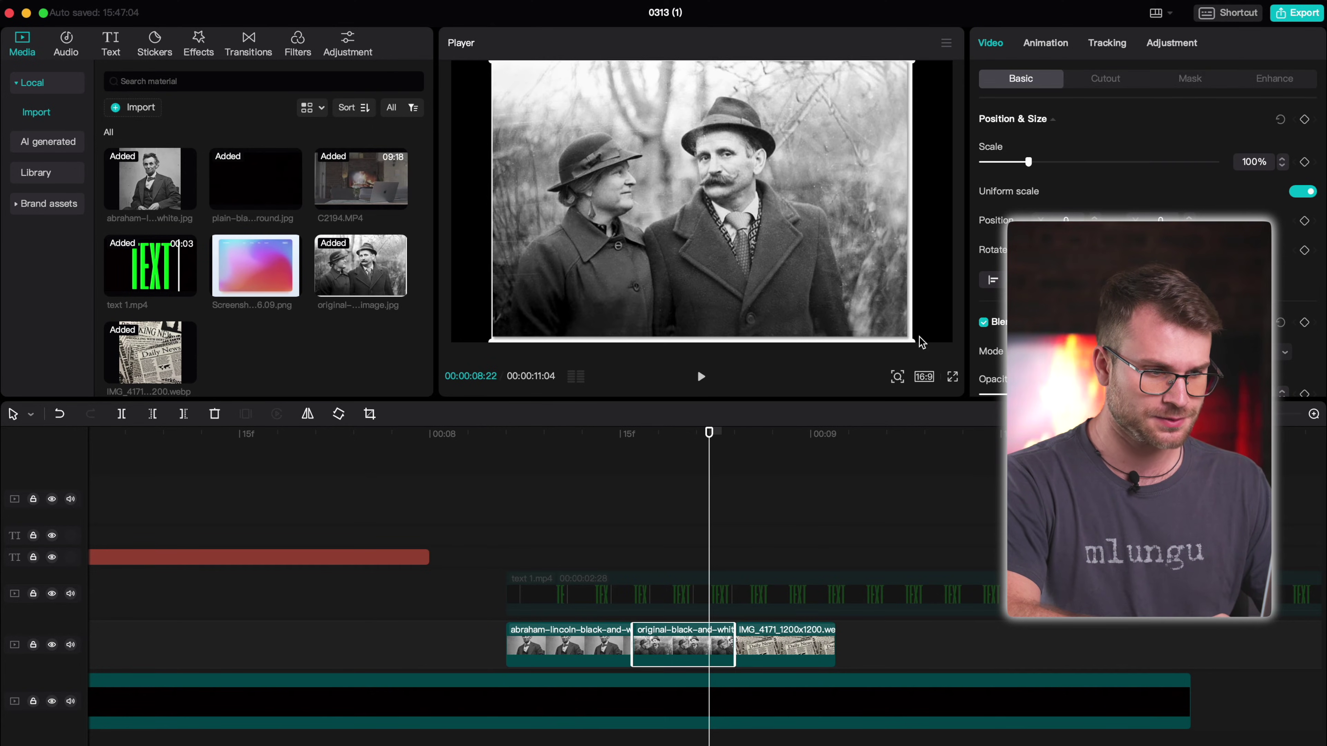
{"action": "left_click_drag", "start_coordinate": [921, 343], "coordinate": [954, 378]}
{"action": "left_click_drag", "start_coordinate": [831, 324], "coordinate": [831, 323]}
Step: Enlarge the newspaper photo to 202% and move it down in the frame
{"action": "left_click", "coordinate": [776, 669]}
{"action": "left_click", "coordinate": [780, 661]}
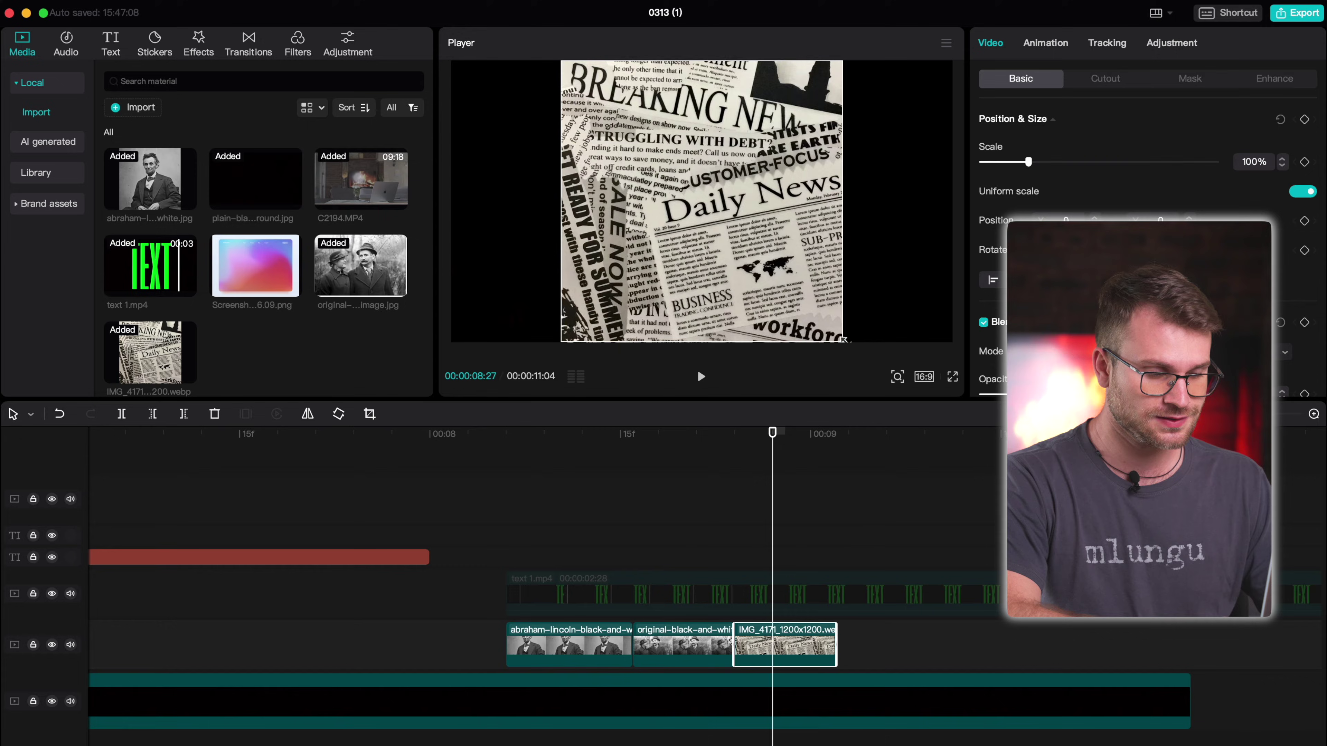
{"action": "left_click_drag", "start_coordinate": [843, 340], "coordinate": [918, 419]}
{"action": "left_click_drag", "start_coordinate": [787, 268], "coordinate": [789, 284]}
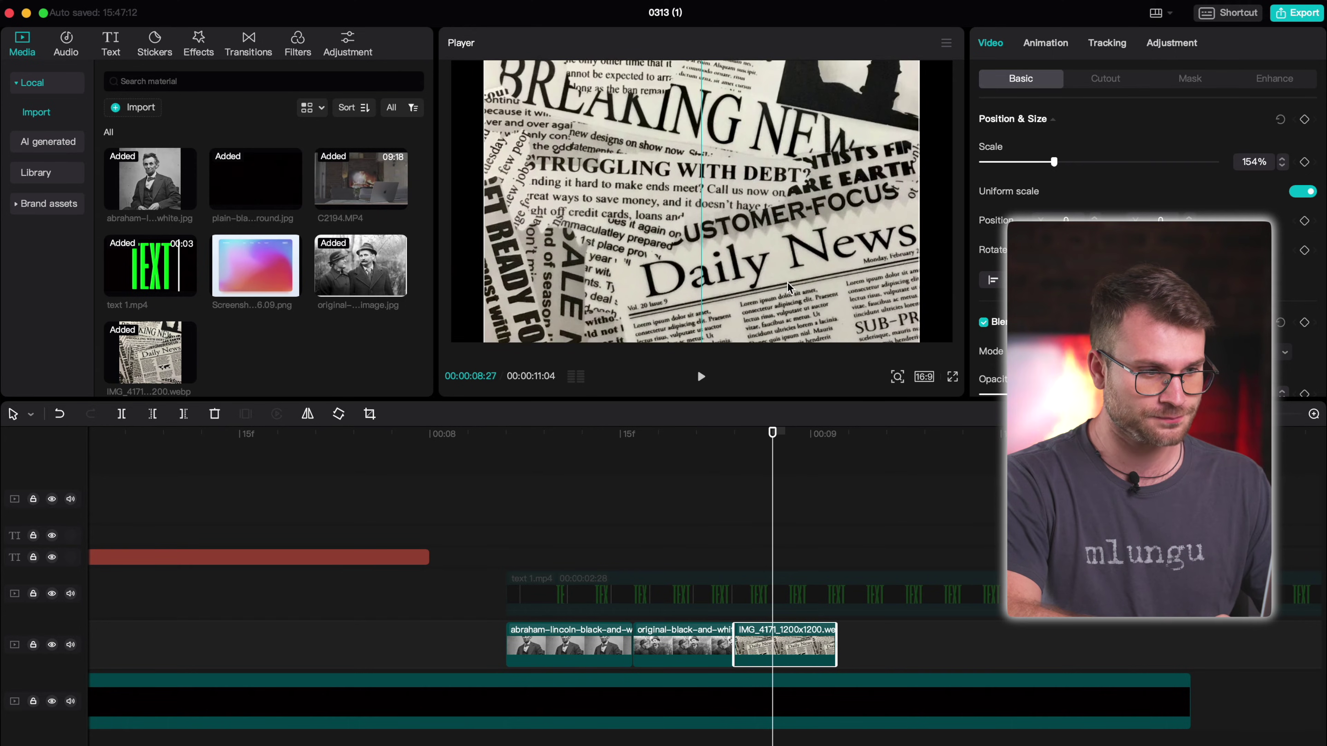
{"action": "mouse_move", "coordinate": [1056, 163]}
{"action": "left_mouse_down"}
{"action": "mouse_move", "coordinate": [1074, 164]}
{"action": "mouse_move", "coordinate": [1055, 164]}
{"action": "left_mouse_up"}
Step: Chroma-key the green out of text 1.mp4 at strength 100 so the photos show through the letters
{"action": "left_click", "coordinate": [682, 513]}
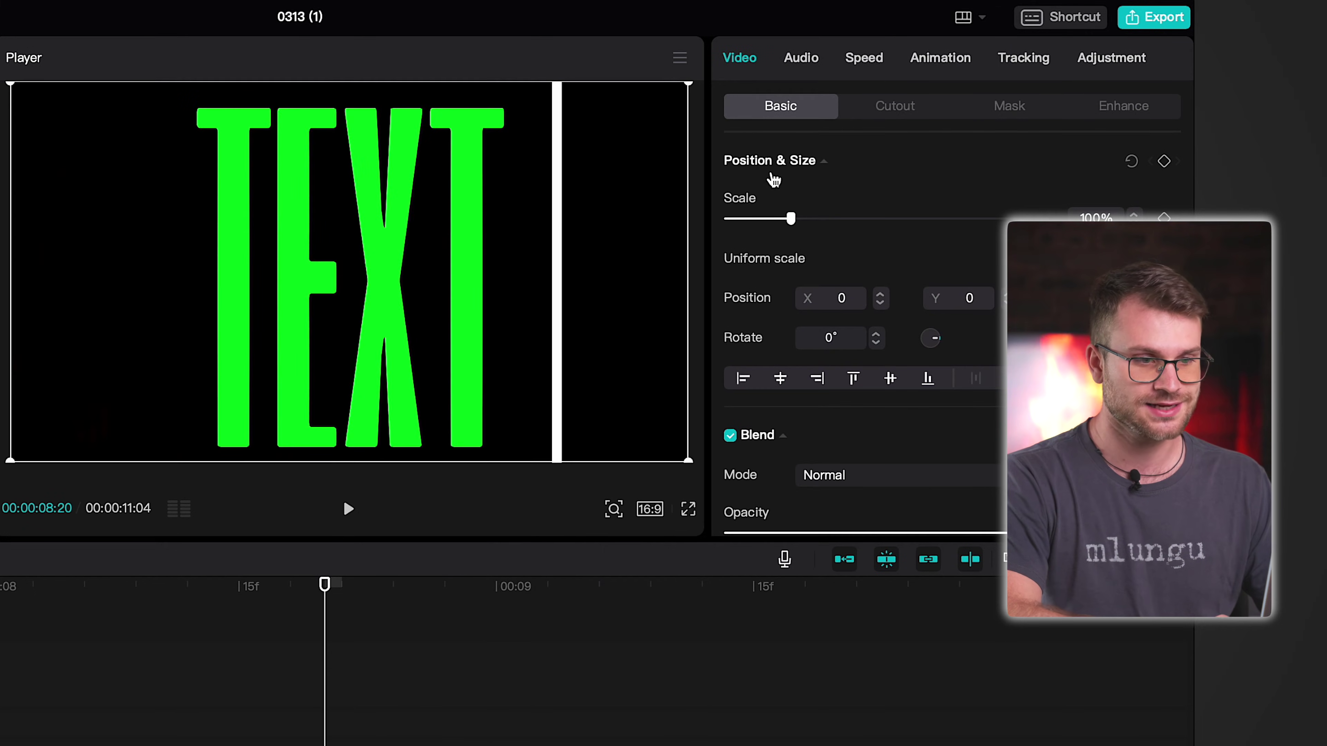
{"action": "left_click", "coordinate": [895, 105]}
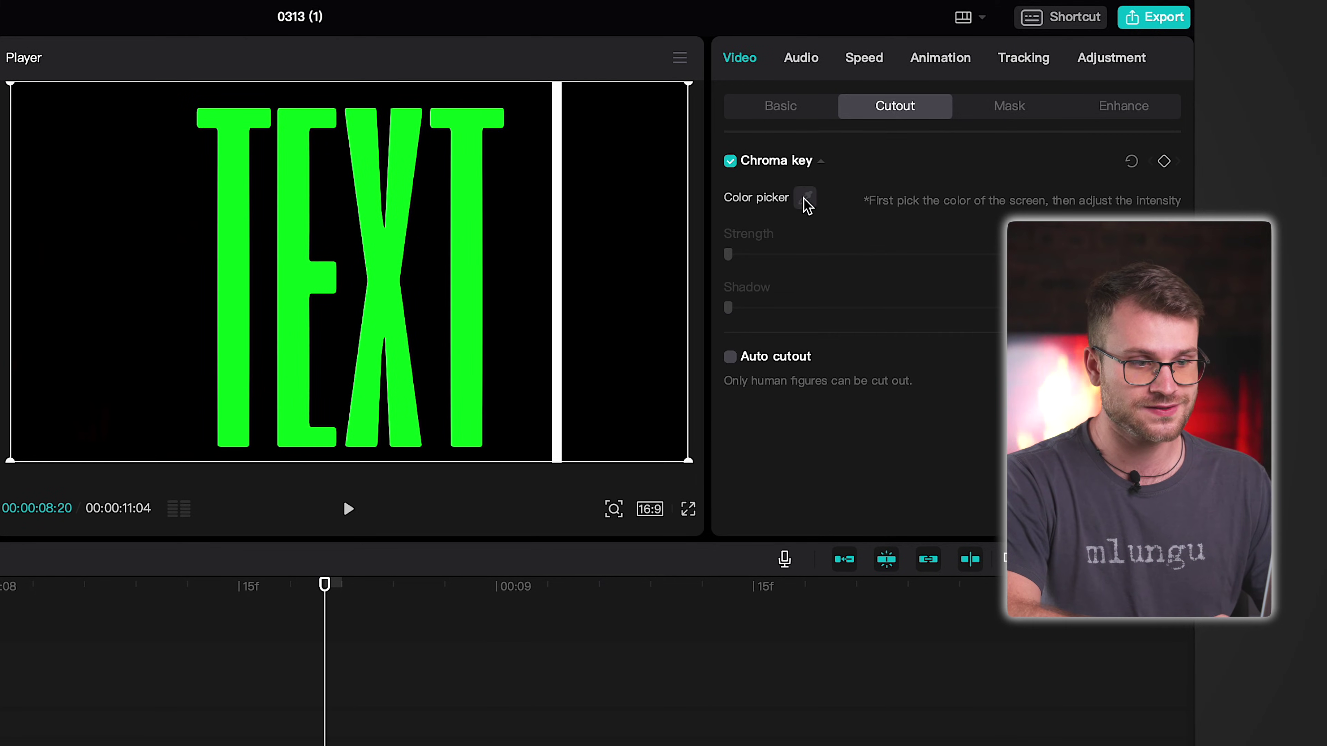
{"action": "left_click", "coordinate": [474, 282]}
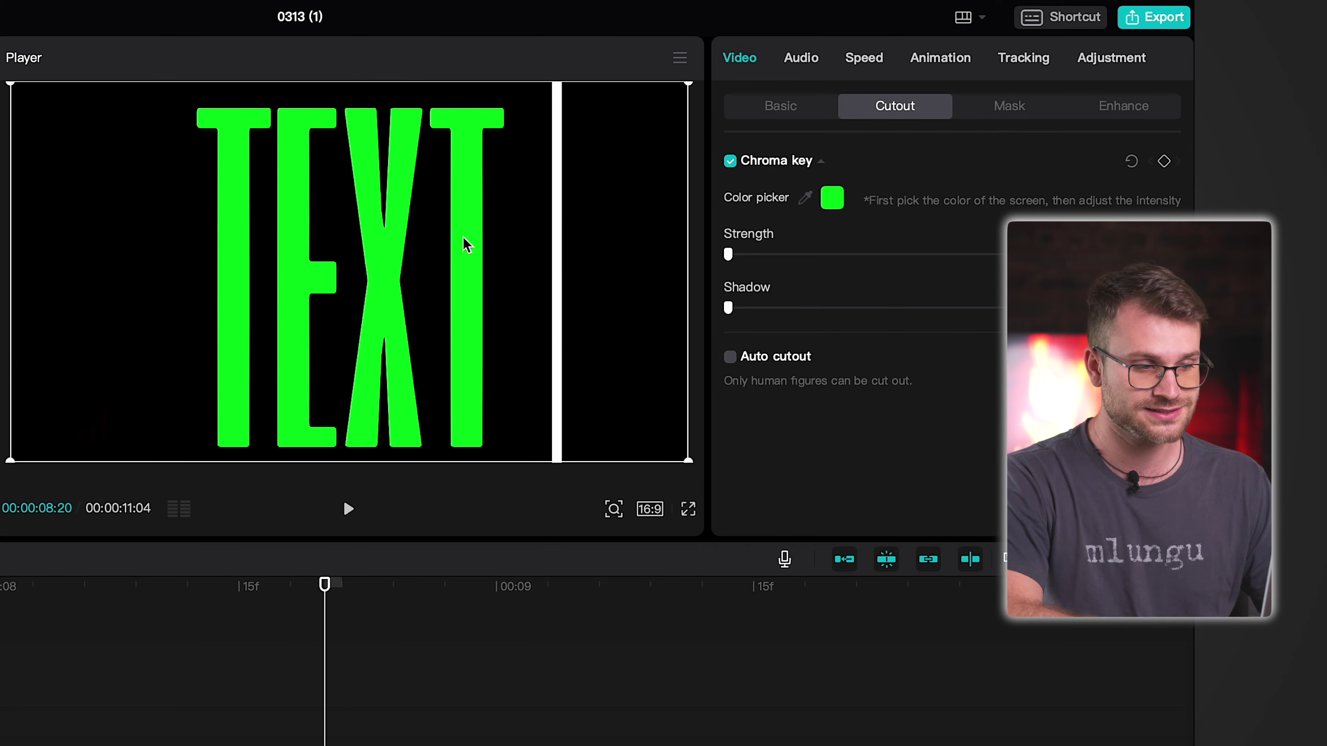
{"action": "left_click_drag", "start_coordinate": [729, 255], "coordinate": [996, 244]}
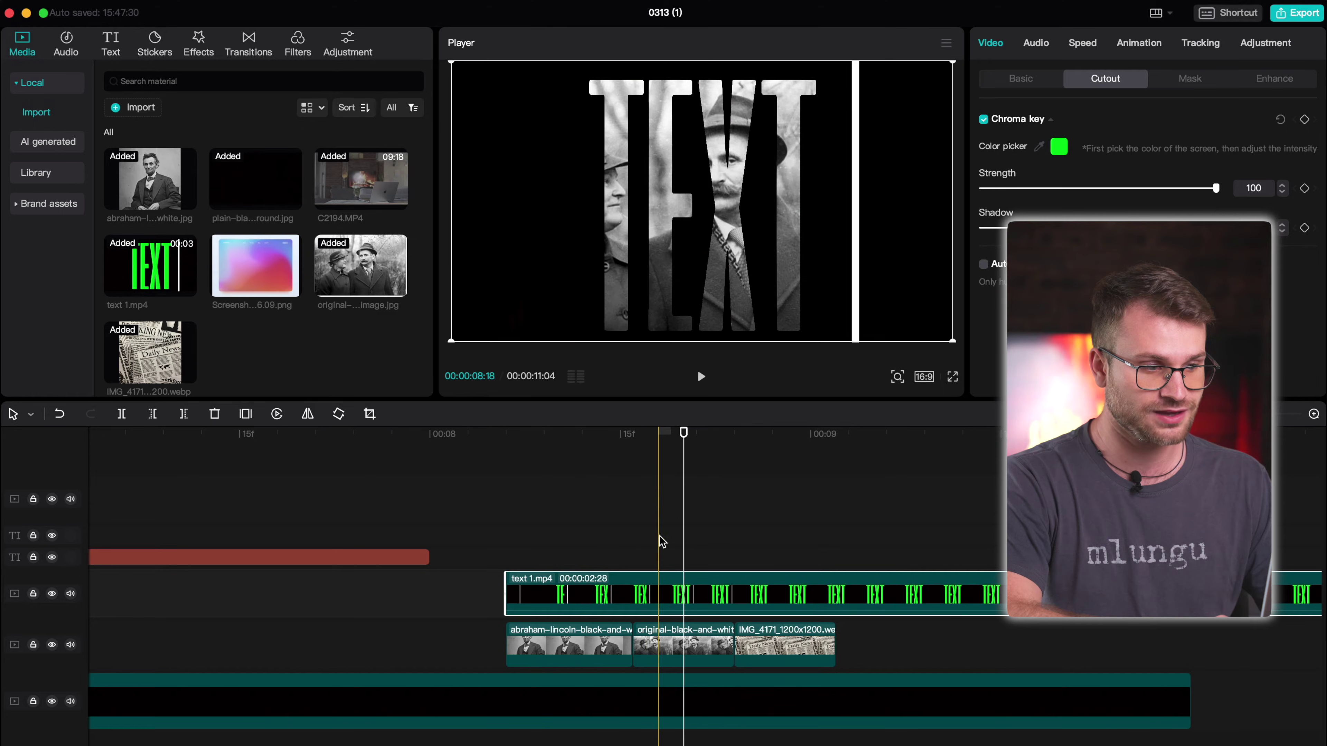
{"action": "left_click", "coordinate": [590, 542]}
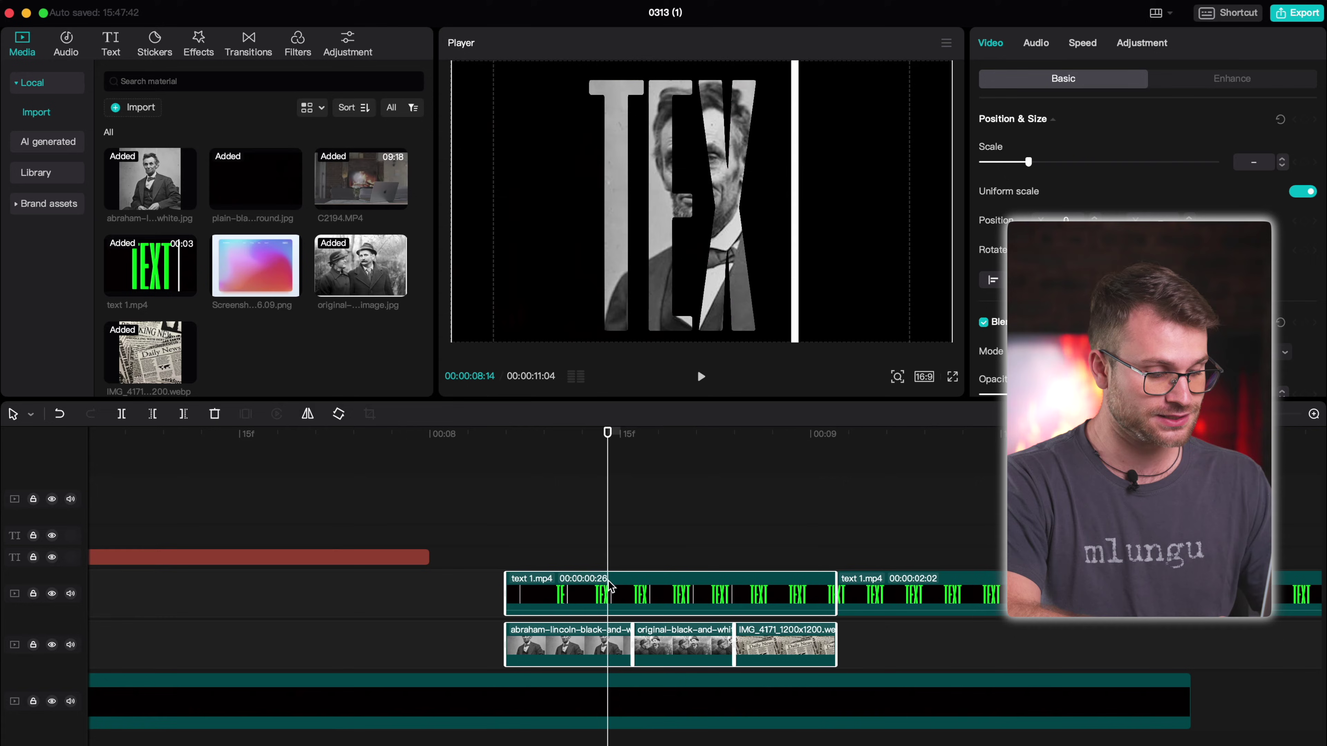
Step: Merge the text and photo clips into Compound clip1
{"action": "right_click", "coordinate": [608, 586]}
{"action": "left_click", "coordinate": [632, 567]}
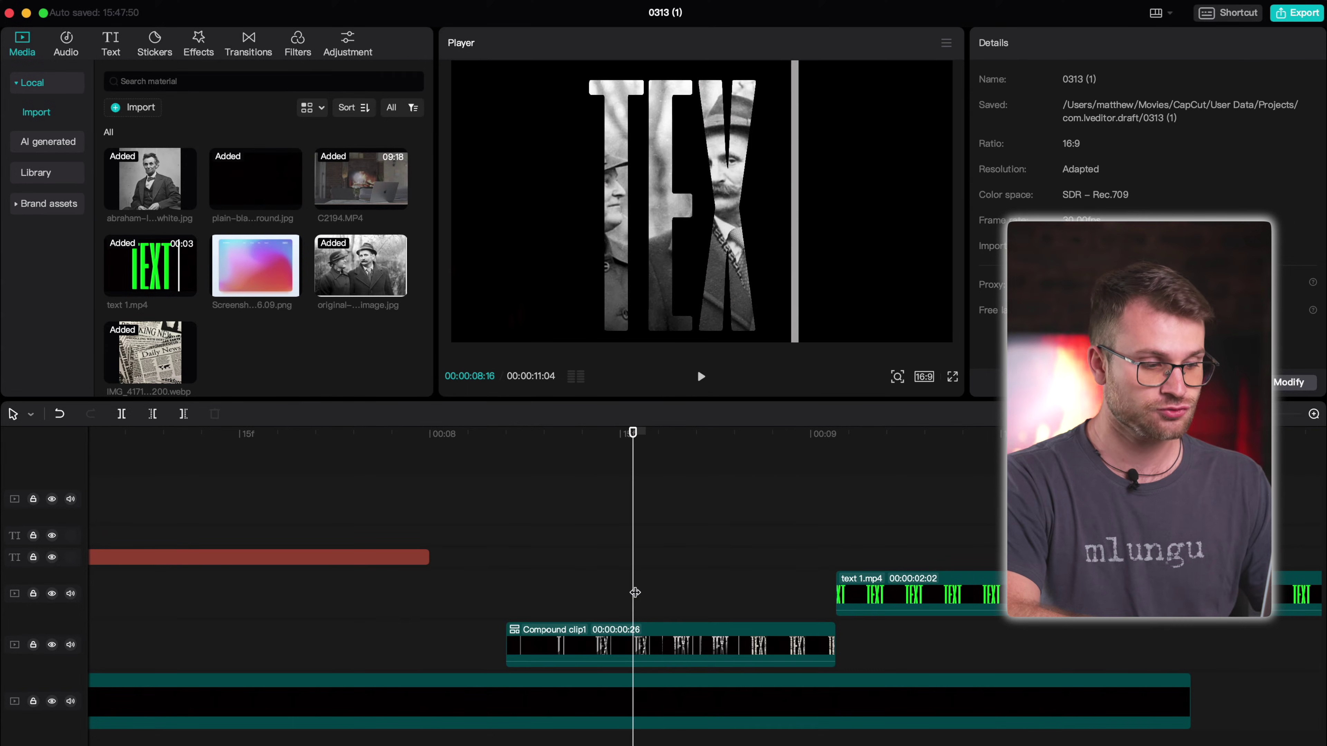
{"action": "left_click", "coordinate": [636, 638]}
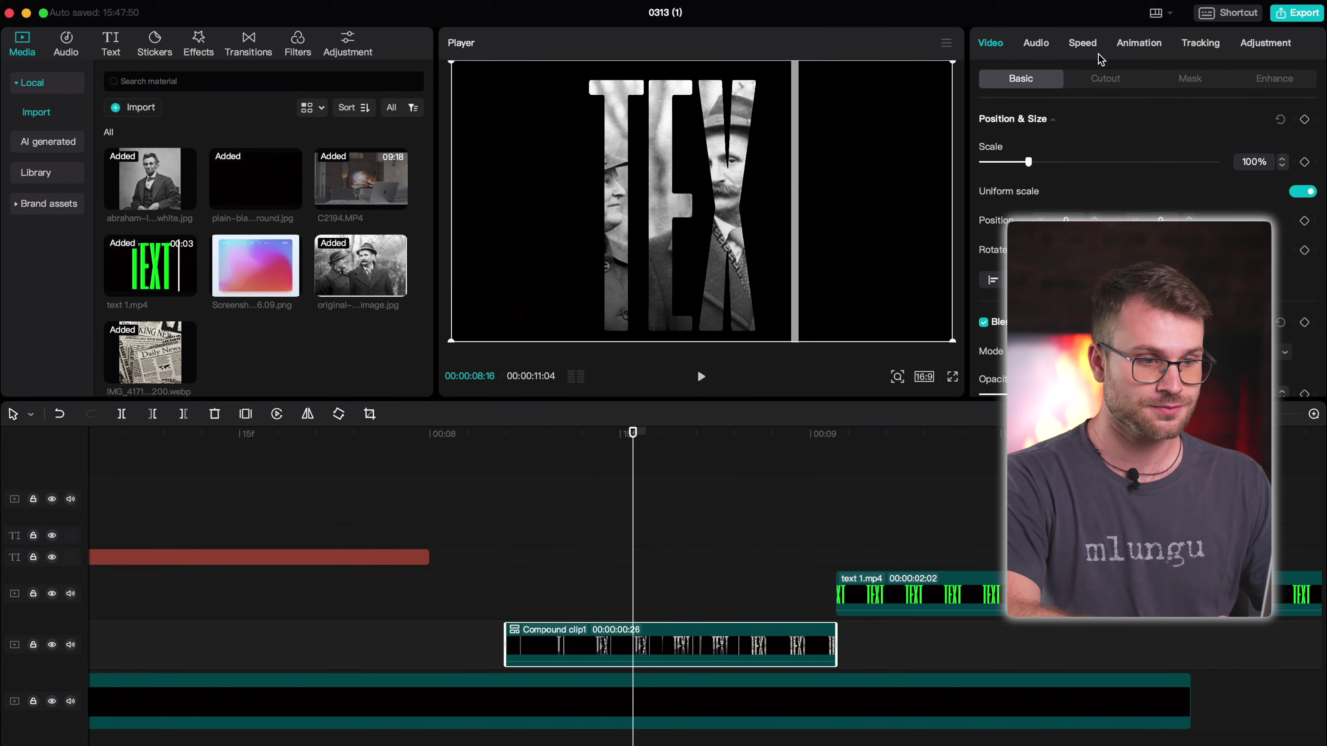
{"action": "scroll", "coordinate": [1144, 235], "scroll_direction": "down", "scroll_amount": 2}
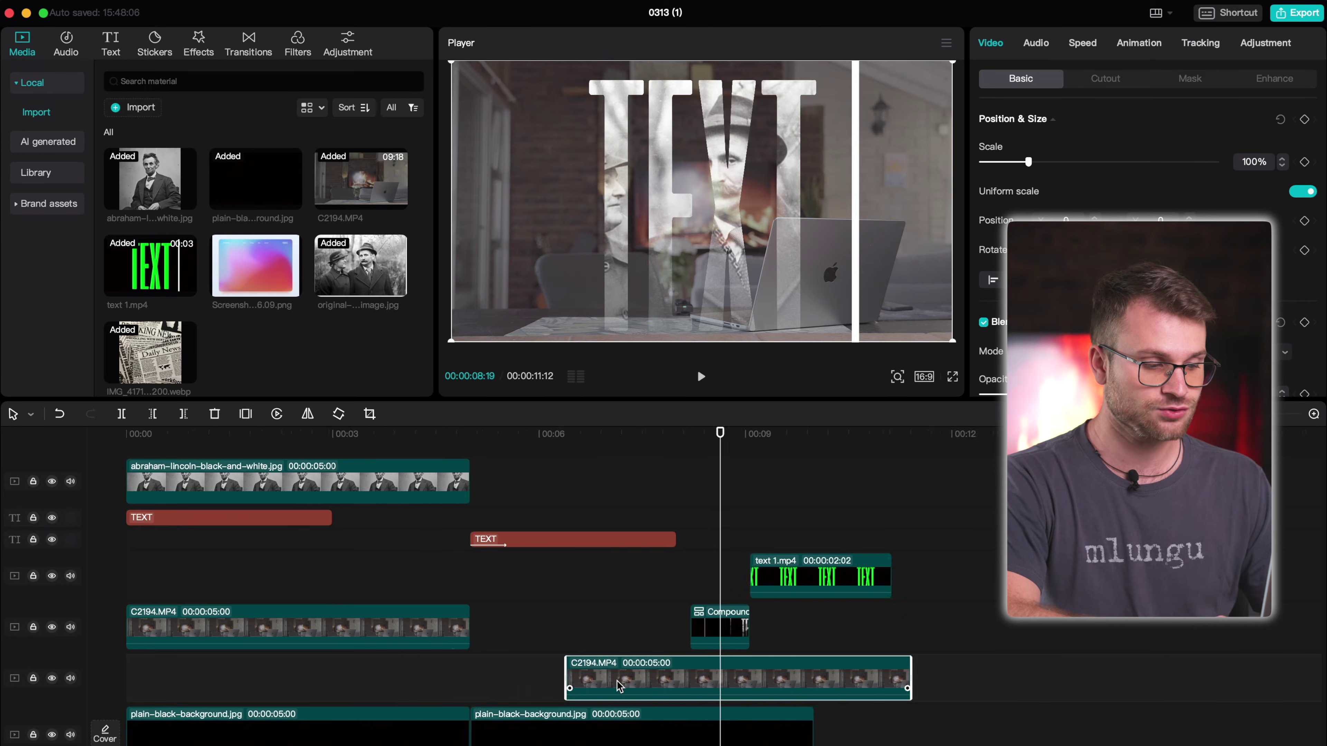
{"action": "scroll", "coordinate": [619, 686], "scroll_direction": "up", "scroll_amount": 3}
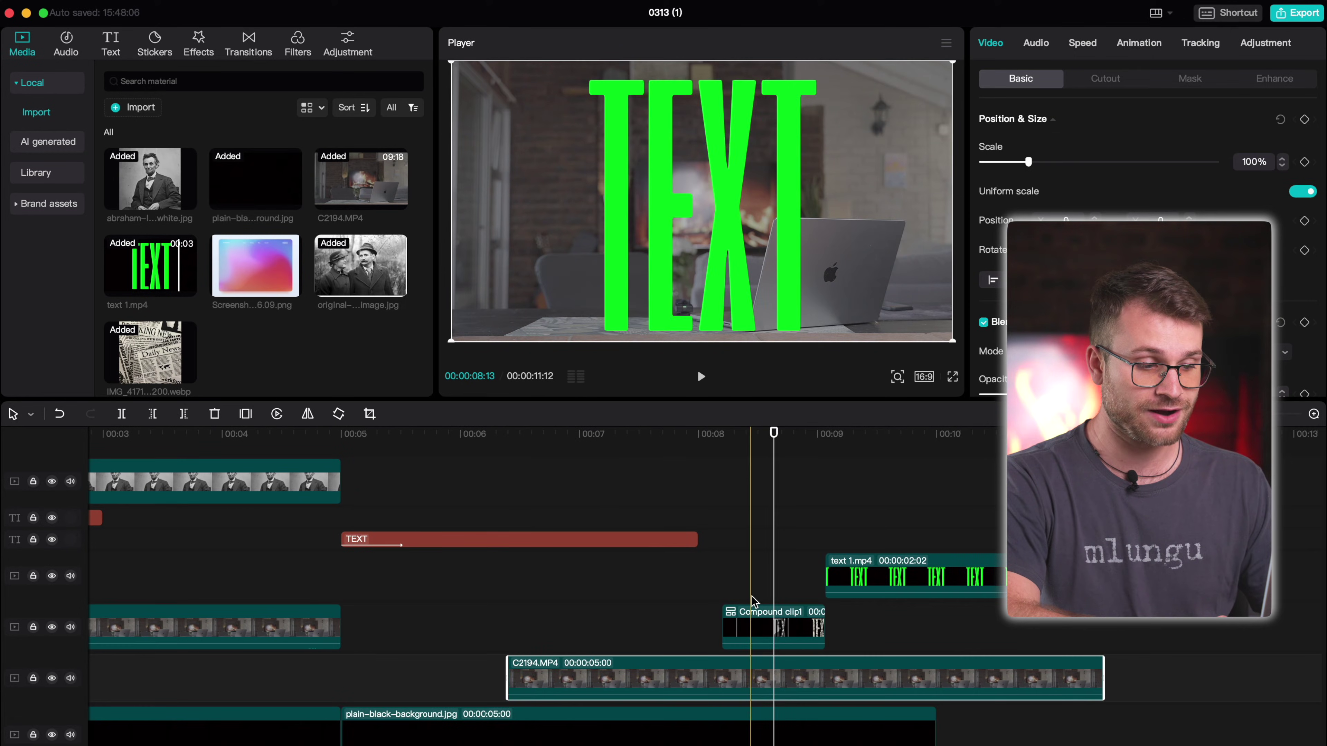
Step: Scale Compound clip1 to 44%, place it at the upper right (1015, 421), and preview it
{"action": "left_click", "coordinate": [761, 599]}
{"action": "left_click", "coordinate": [763, 633]}
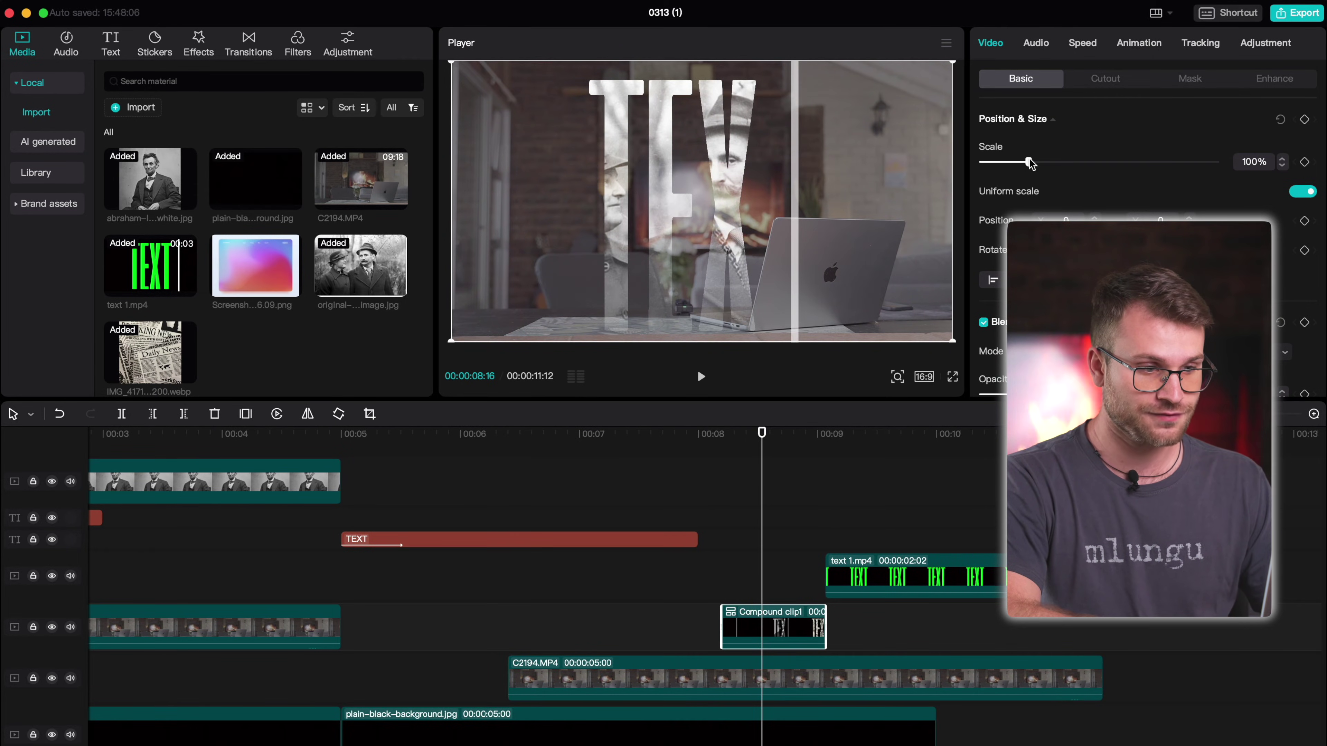
{"action": "left_click_drag", "start_coordinate": [1030, 163], "coordinate": [1002, 162]}
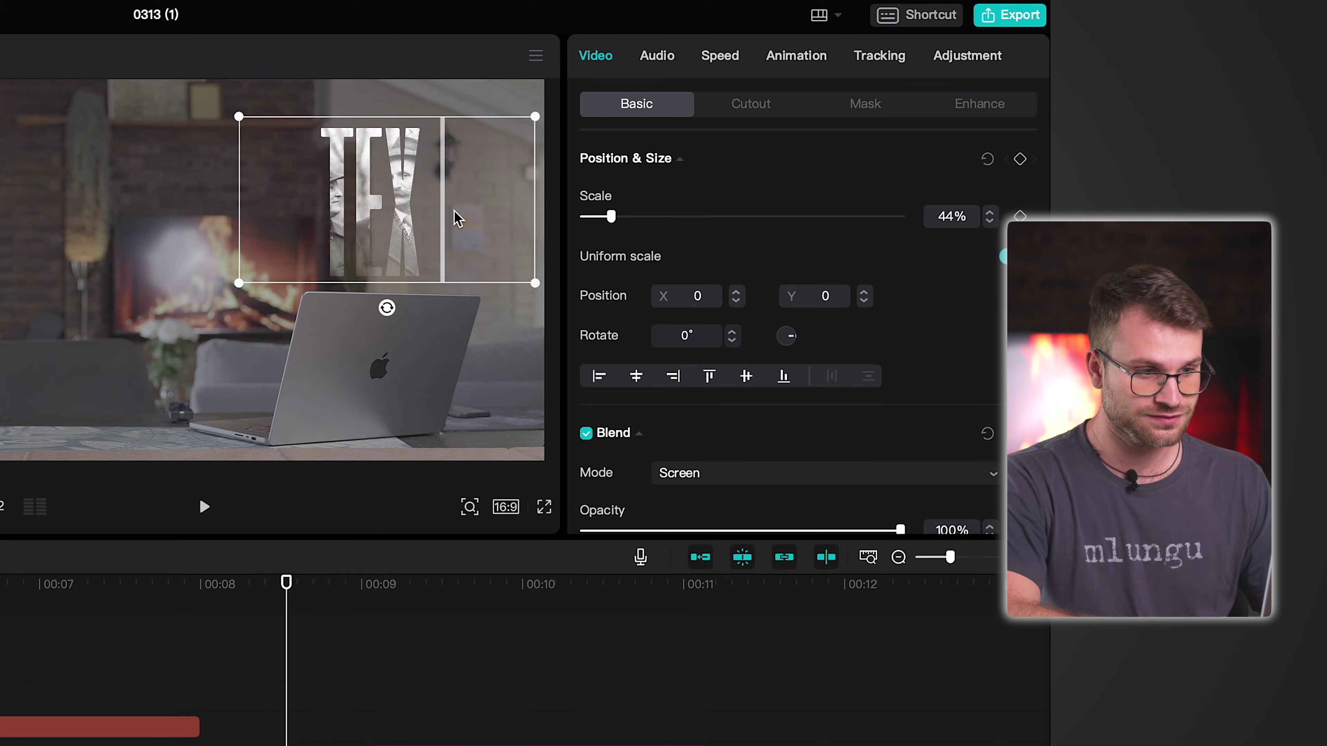
{"action": "left_click_drag", "start_coordinate": [453, 210], "coordinate": [451, 206]}
{"action": "left_click", "coordinate": [234, 742]}
{"action": "key", "text": "space"}
{"action": "key", "text": "space"}
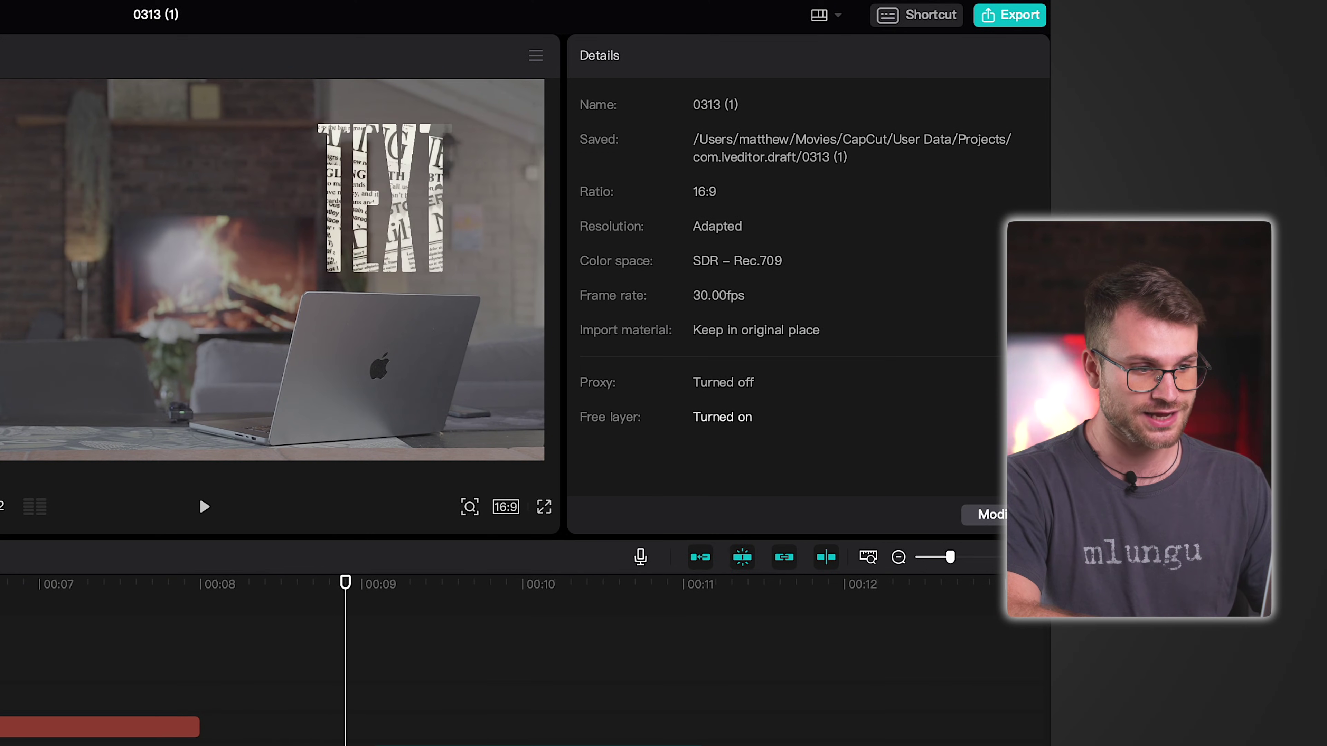
{"action": "left_click", "coordinate": [297, 743]}
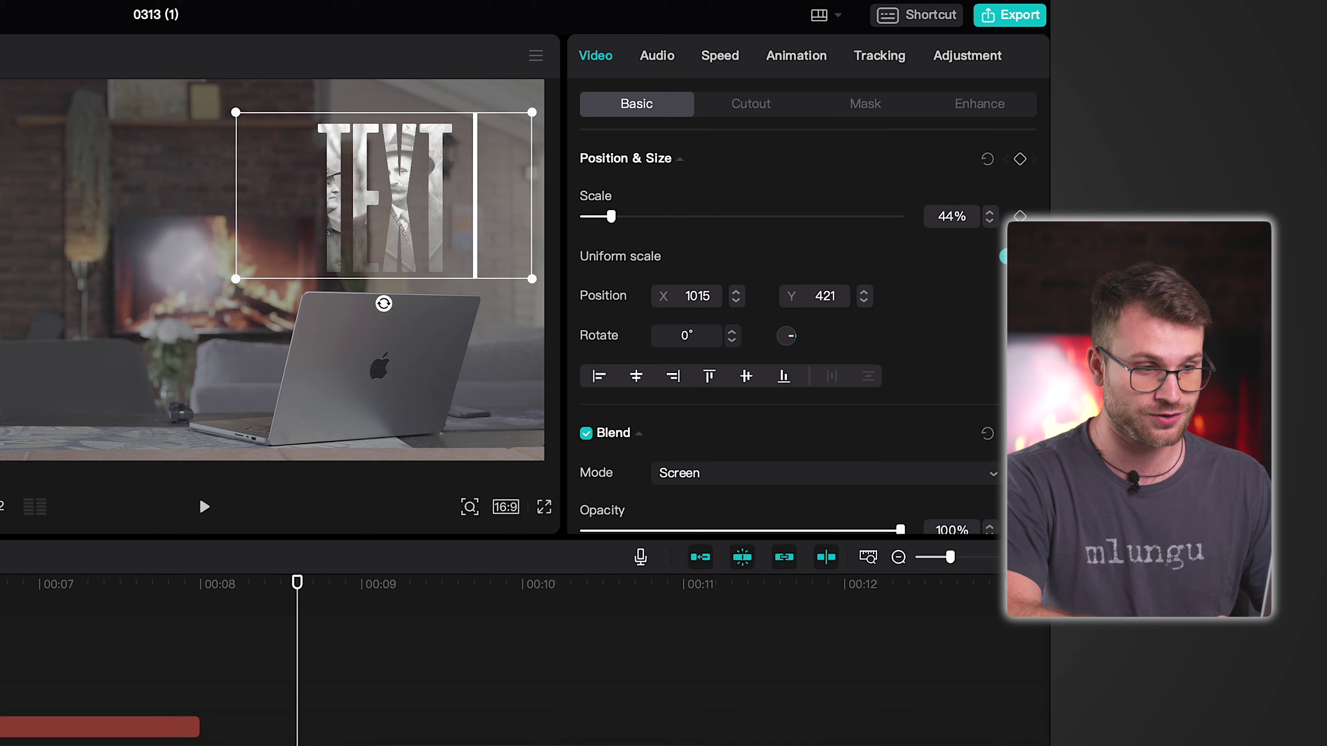
Step: Set the compound TEXT clip's Brightness to 18 and Contrast to 32
{"action": "left_click", "coordinate": [969, 56]}
{"action": "scroll", "coordinate": [839, 343], "scroll_direction": "down", "scroll_amount": 3}
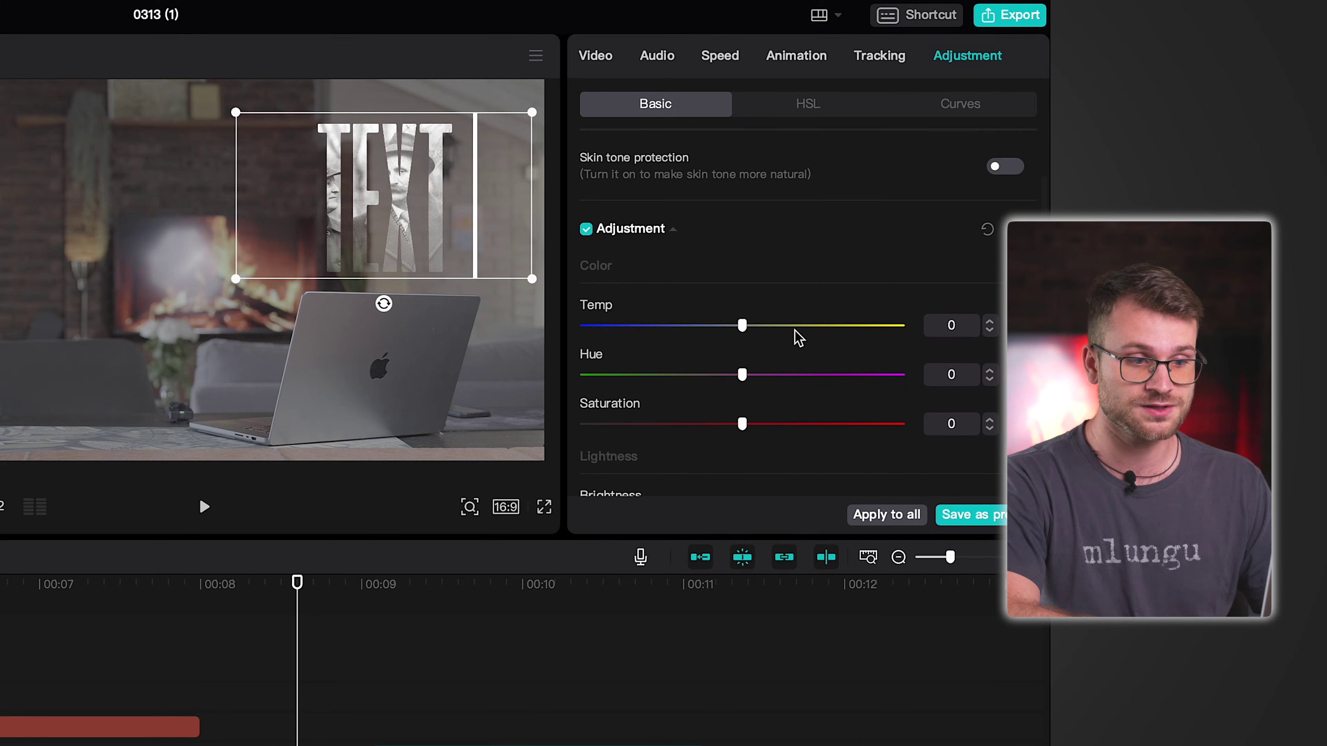
{"action": "scroll", "coordinate": [775, 403], "scroll_direction": "down", "scroll_amount": 2}
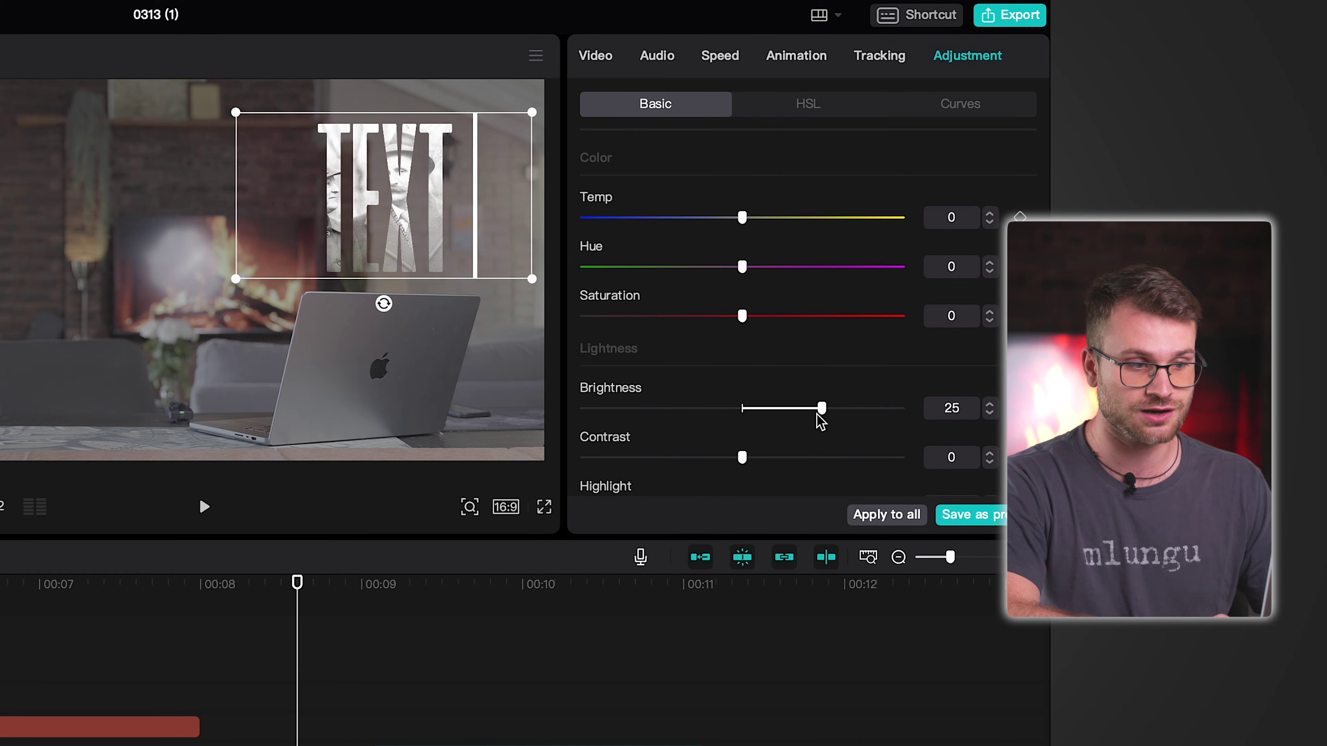
{"action": "left_click_drag", "start_coordinate": [828, 415], "coordinate": [830, 415]}
{"action": "scroll", "coordinate": [830, 415], "scroll_direction": "down", "scroll_amount": 2}
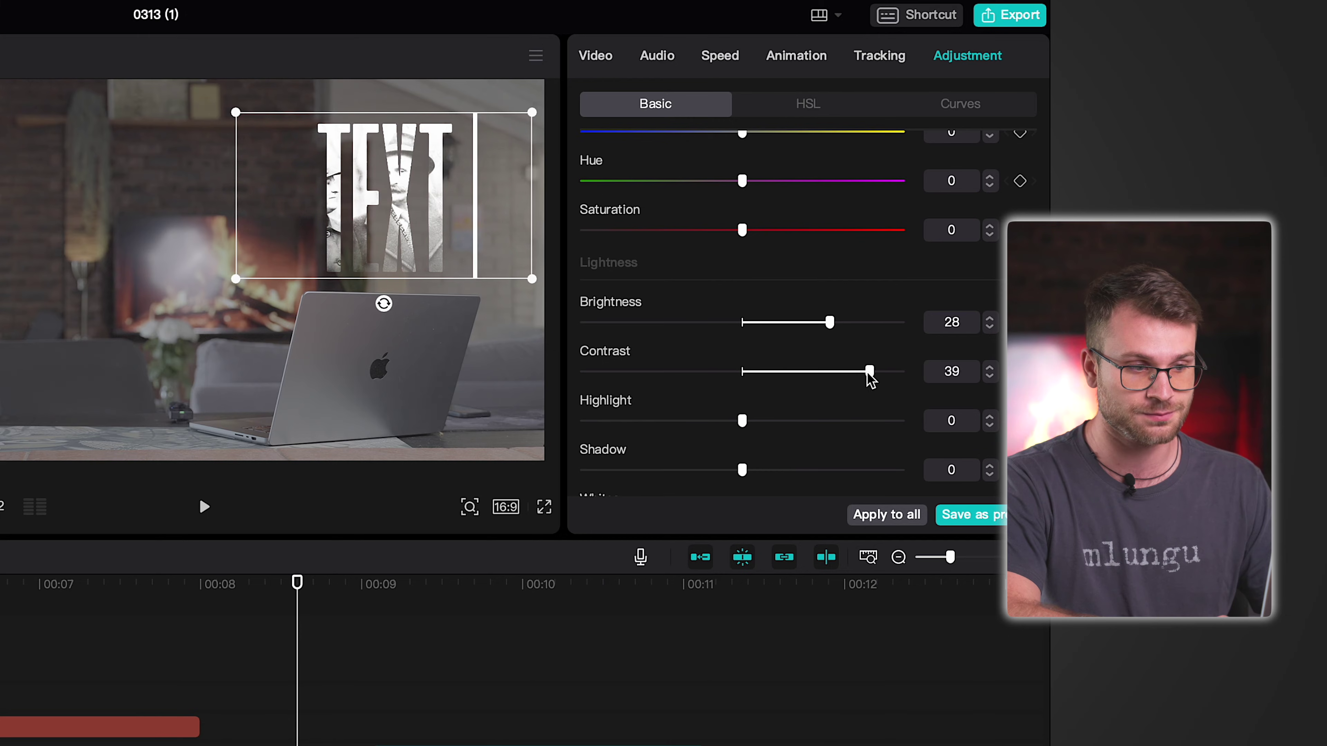
{"action": "scroll", "coordinate": [842, 380], "scroll_direction": "down", "scroll_amount": 2}
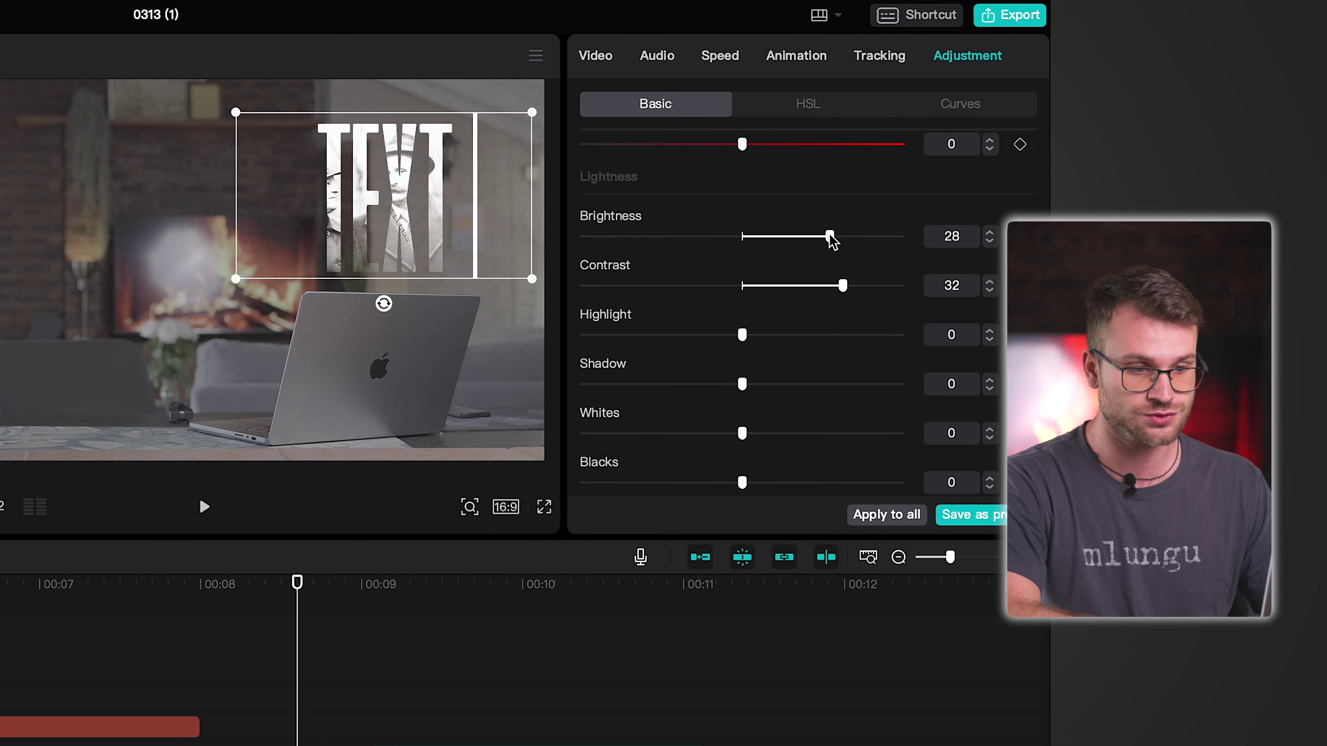
{"action": "scroll", "coordinate": [795, 361], "scroll_direction": "down", "scroll_amount": 4}
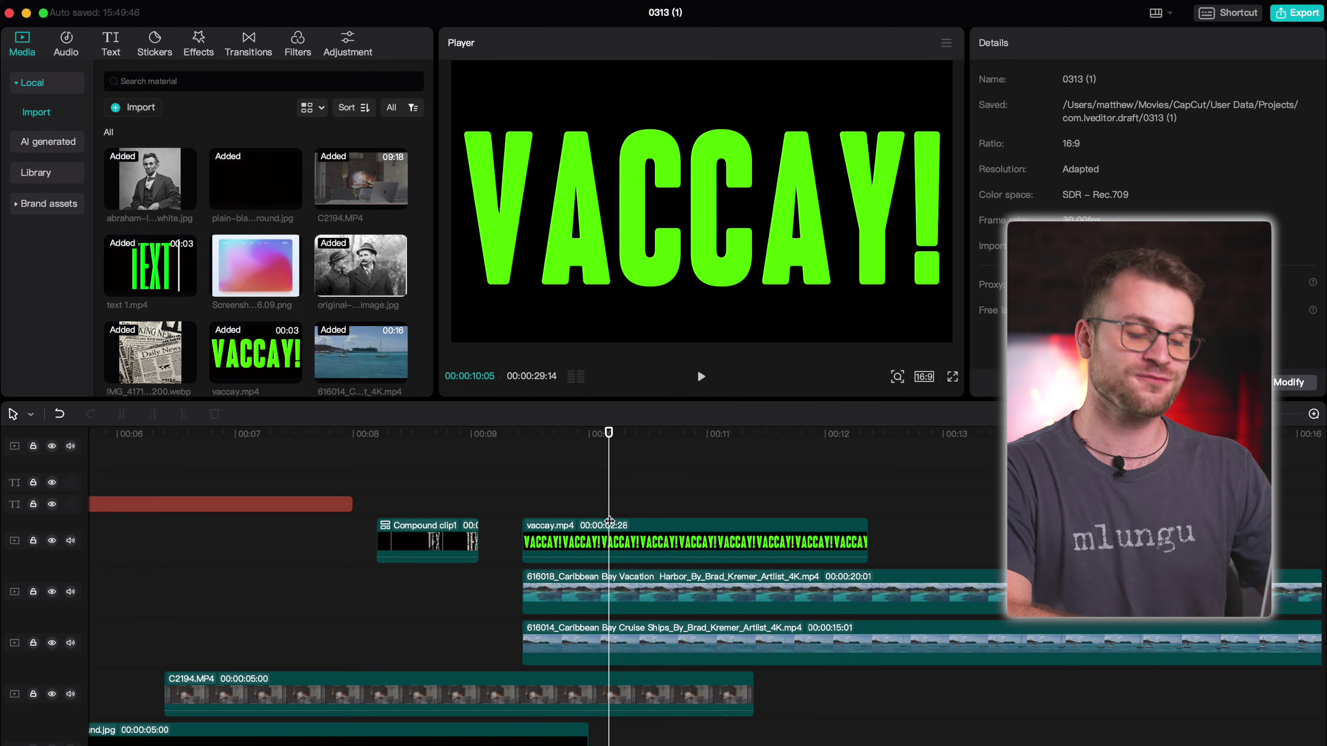
Step: Chroma-key the green from vaccay.mp4 so the harbour footage appears inside the VACCAY! letters
{"action": "left_click", "coordinate": [600, 562]}
{"action": "left_click", "coordinate": [1087, 78]}
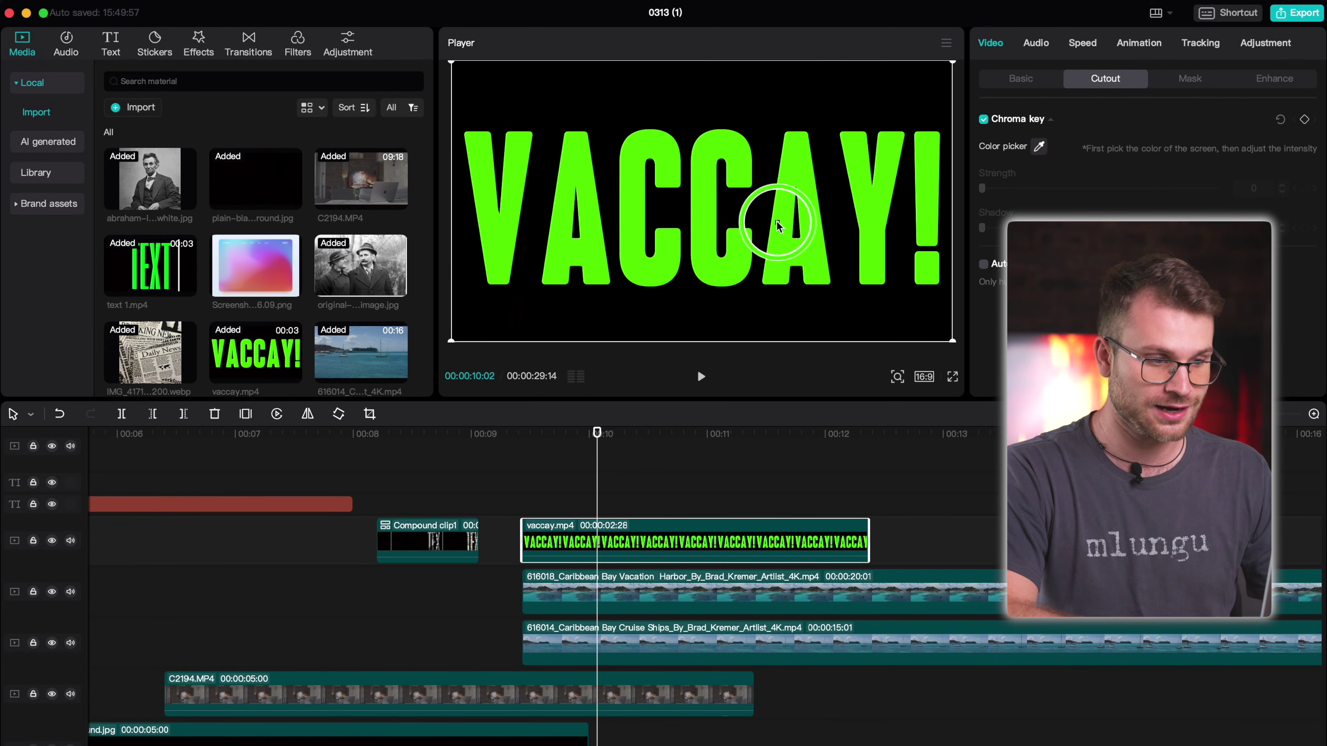
{"action": "left_click", "coordinate": [1056, 188]}
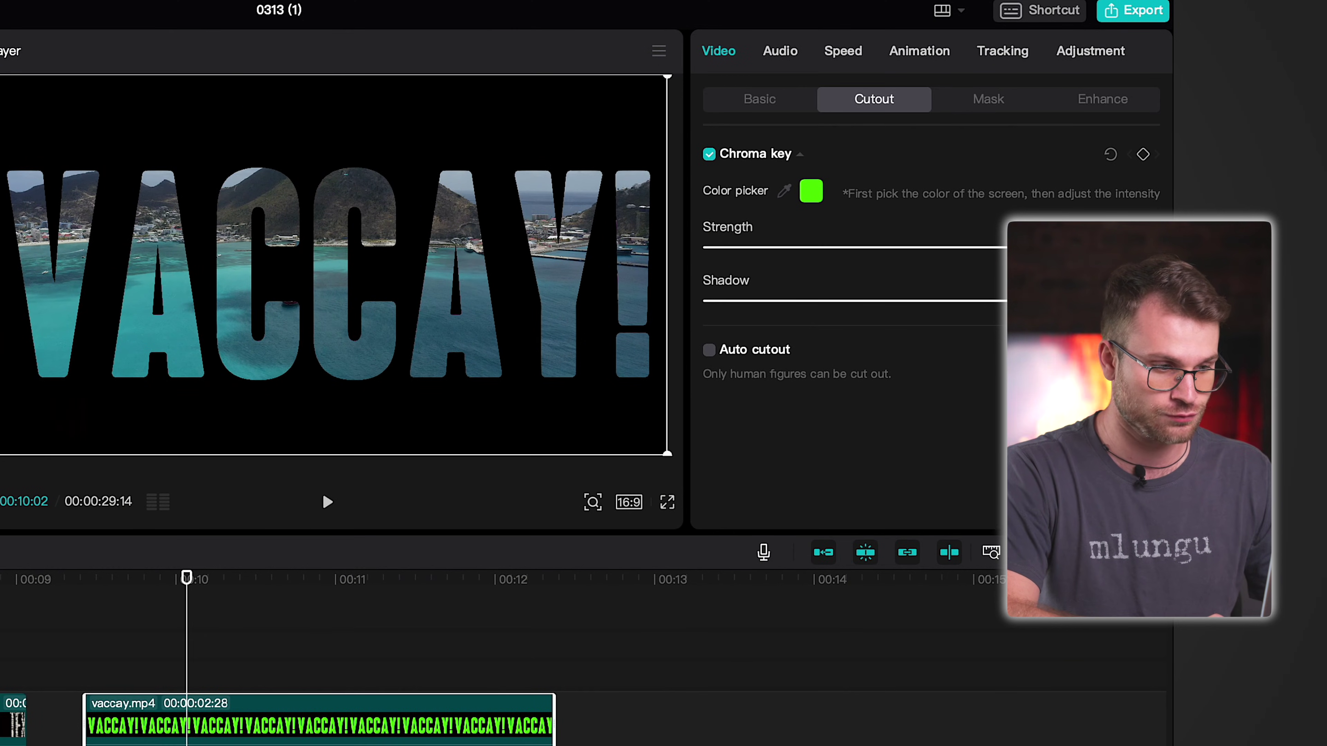
{"action": "left_click", "coordinate": [203, 627]}
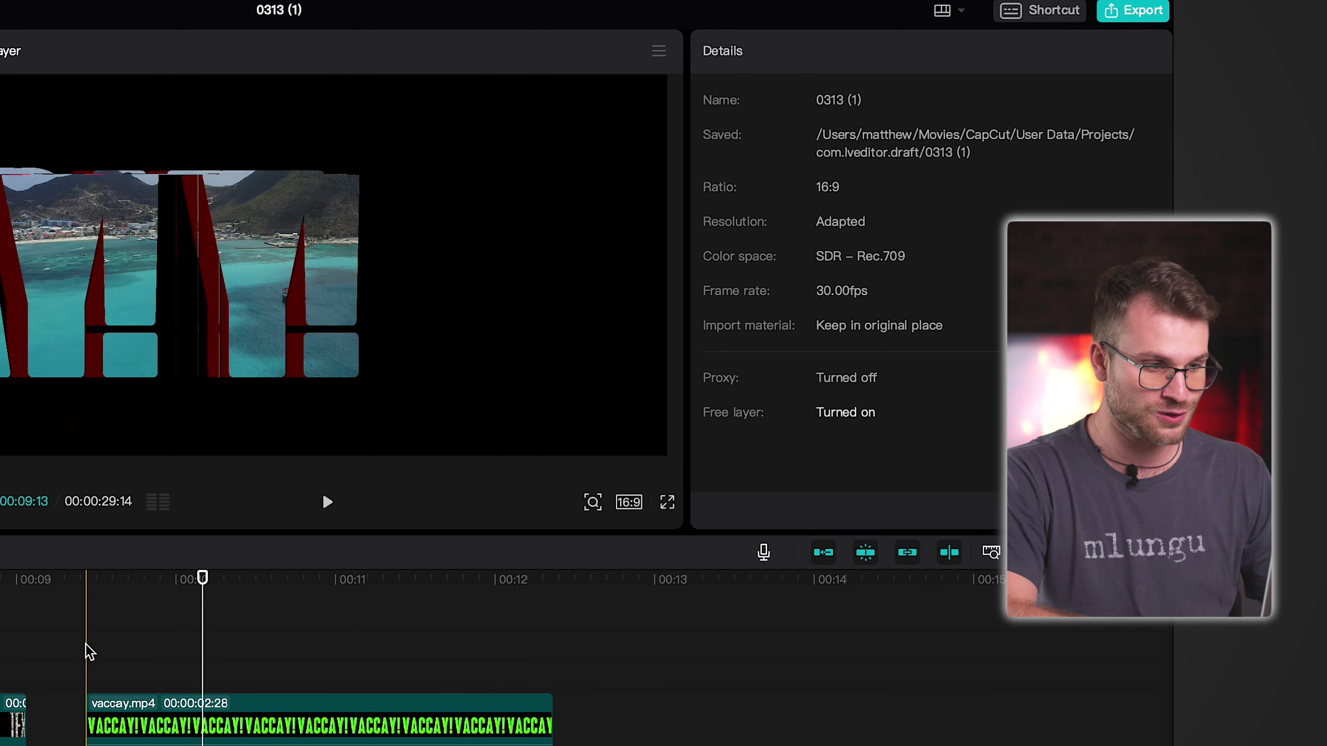
{"action": "left_click", "coordinate": [240, 671]}
Step: Give the harbour footage saturation 30, brightness 17 and contrast 21
{"action": "left_click", "coordinate": [637, 607]}
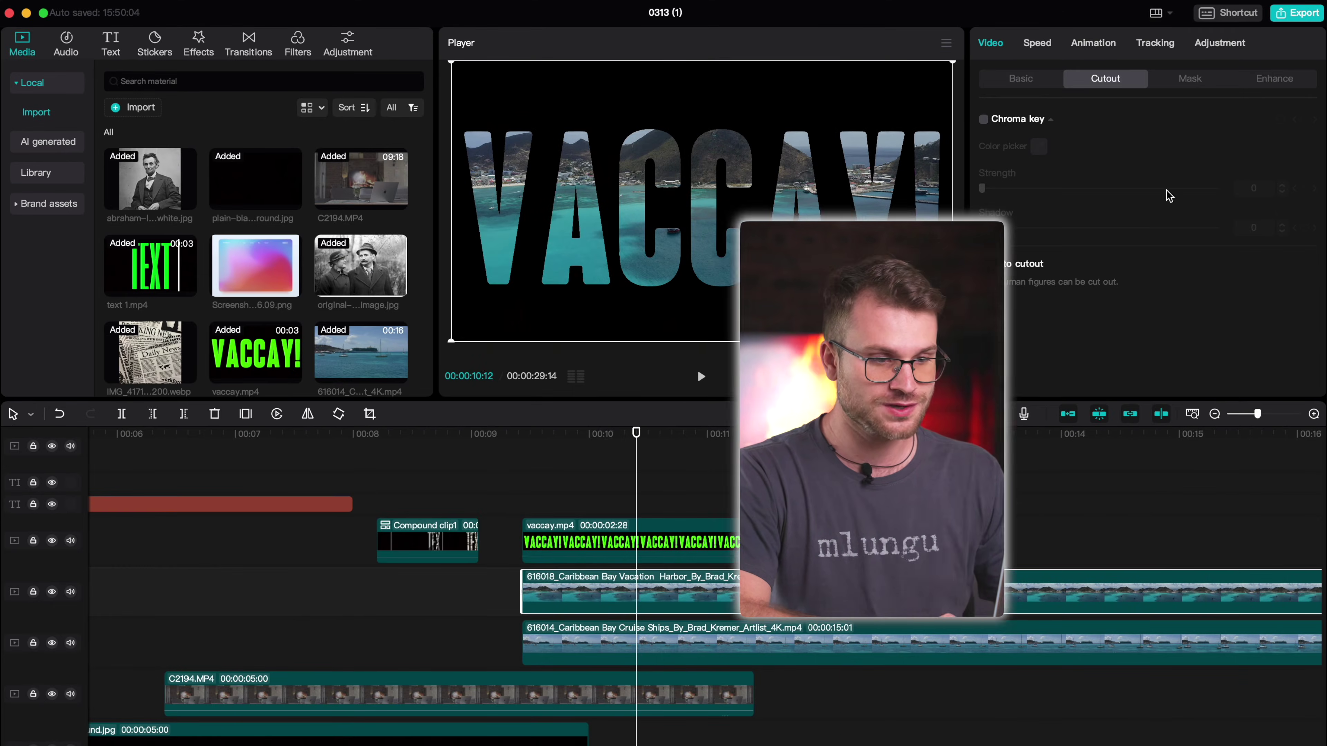
{"action": "left_click", "coordinate": [1220, 42]}
{"action": "scroll", "coordinate": [1072, 310], "scroll_direction": "down", "scroll_amount": 5}
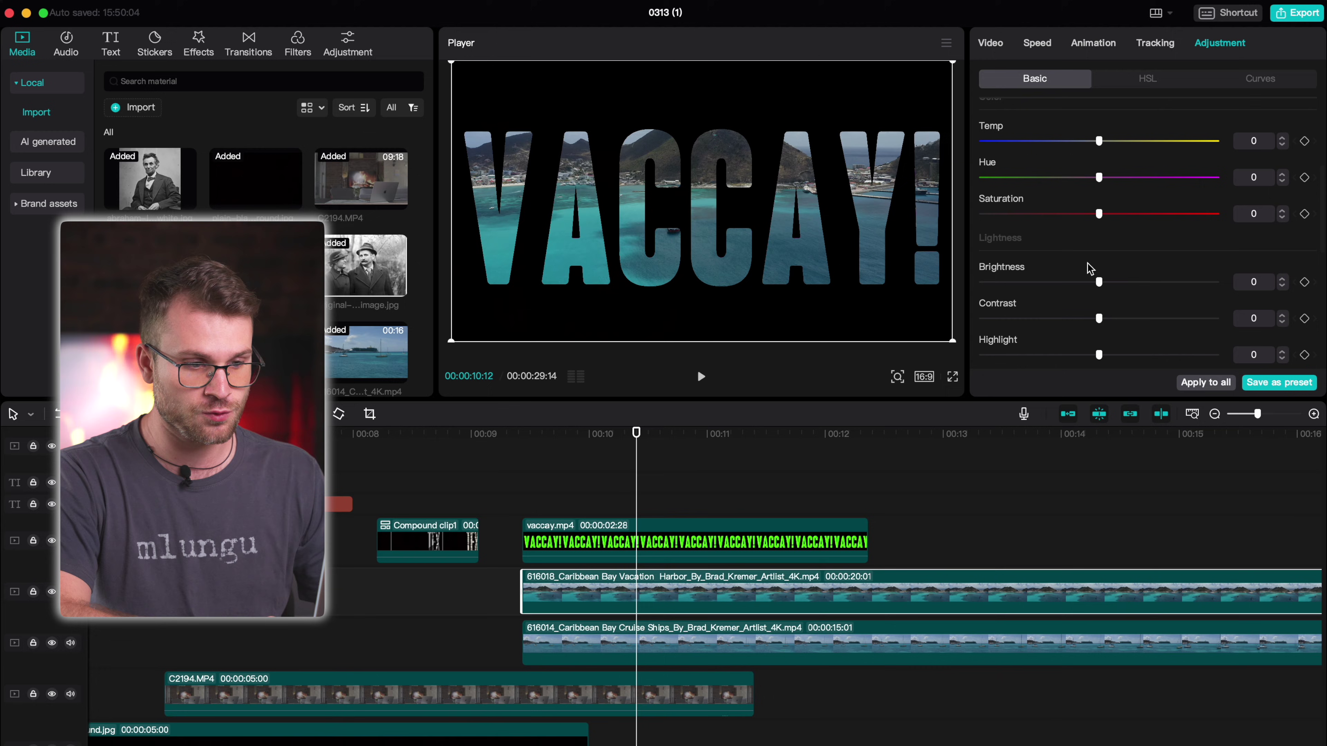
{"action": "left_click_drag", "start_coordinate": [1099, 213], "coordinate": [1170, 214]}
{"action": "scroll", "coordinate": [1170, 215], "scroll_direction": "down", "scroll_amount": 3}
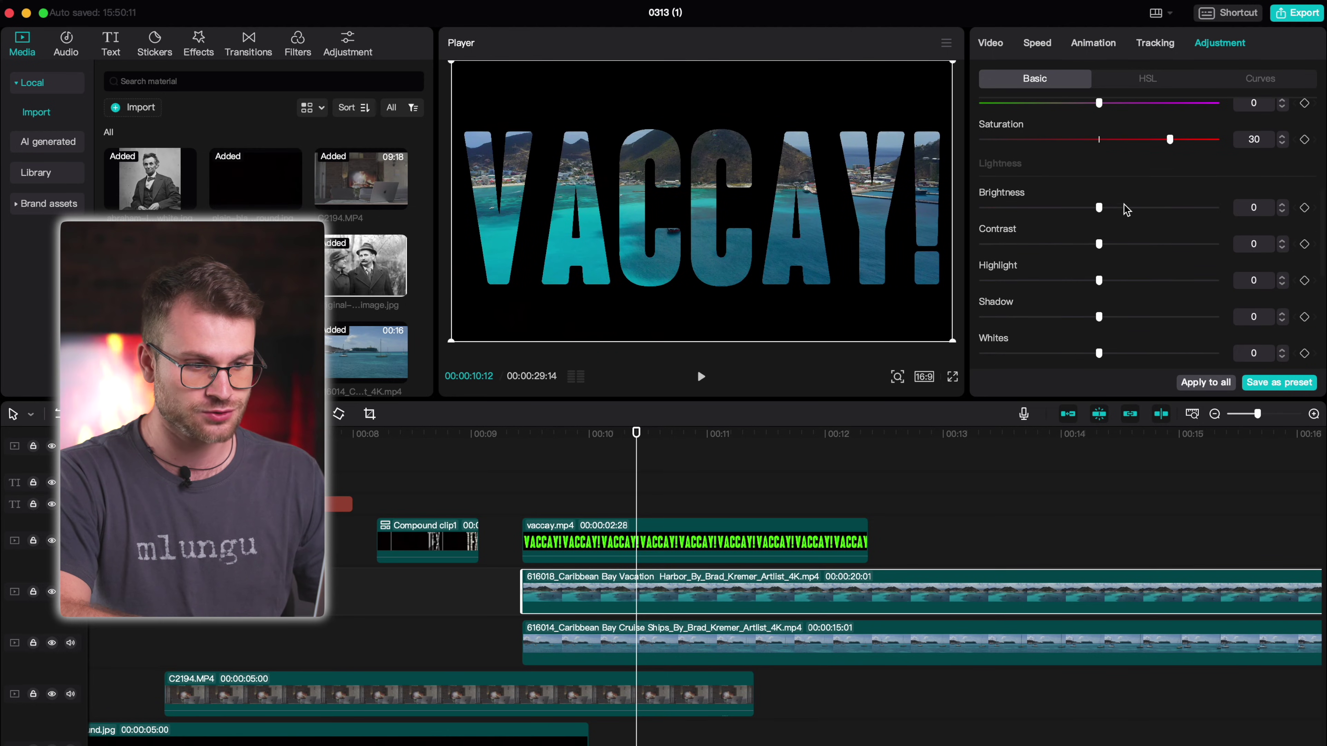
{"action": "left_click_drag", "start_coordinate": [1099, 244], "coordinate": [1145, 247]}
{"action": "left_click_drag", "start_coordinate": [1098, 207], "coordinate": [1138, 212]}
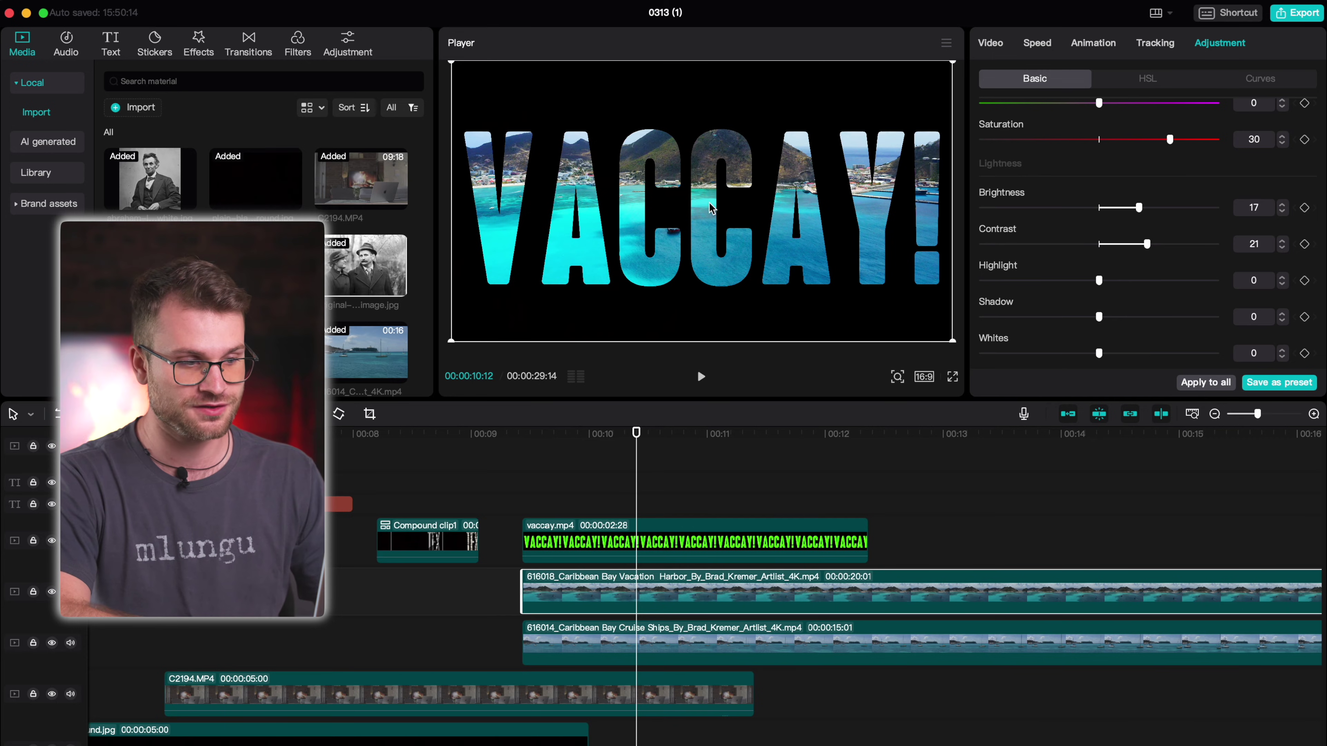
Step: Delete the leftover harbour piece and merge the harbour clip with vaccay.mp4 into Compound clip3
{"action": "left_click", "coordinate": [538, 544]}
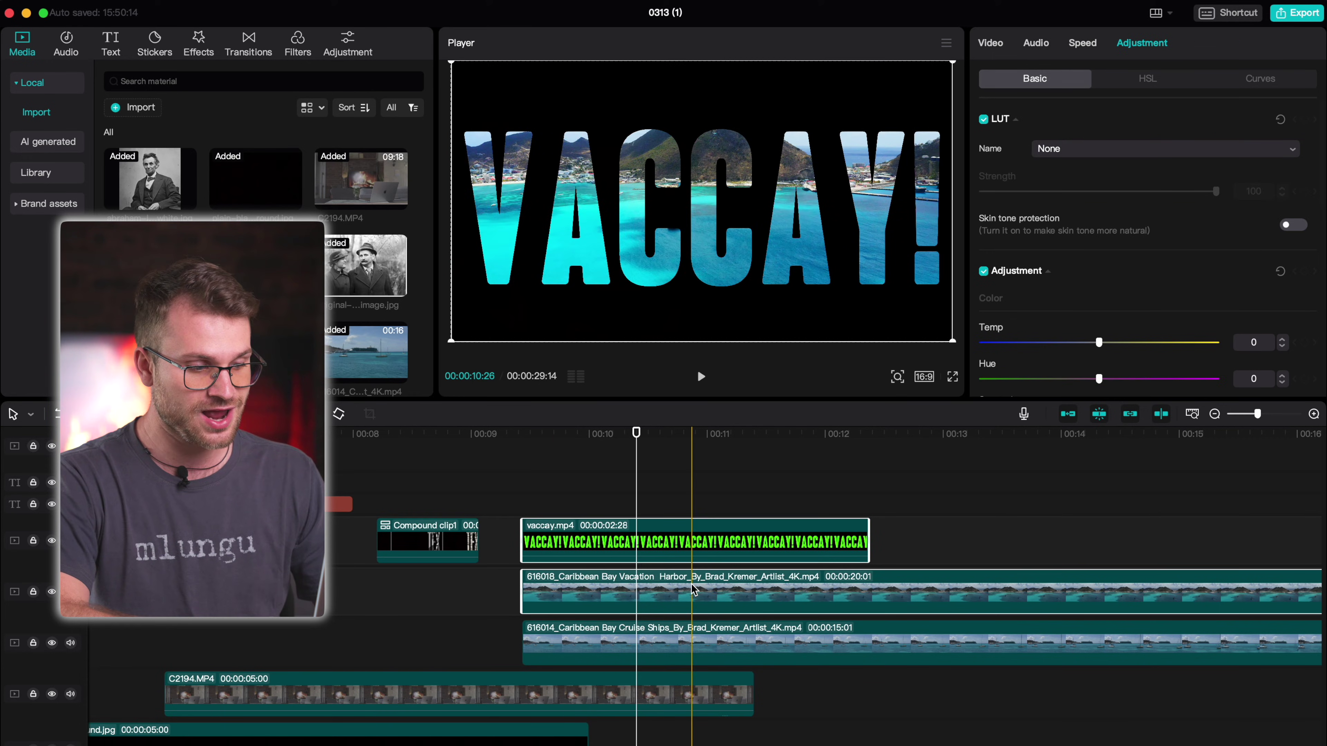
{"action": "left_click", "coordinate": [865, 595]}
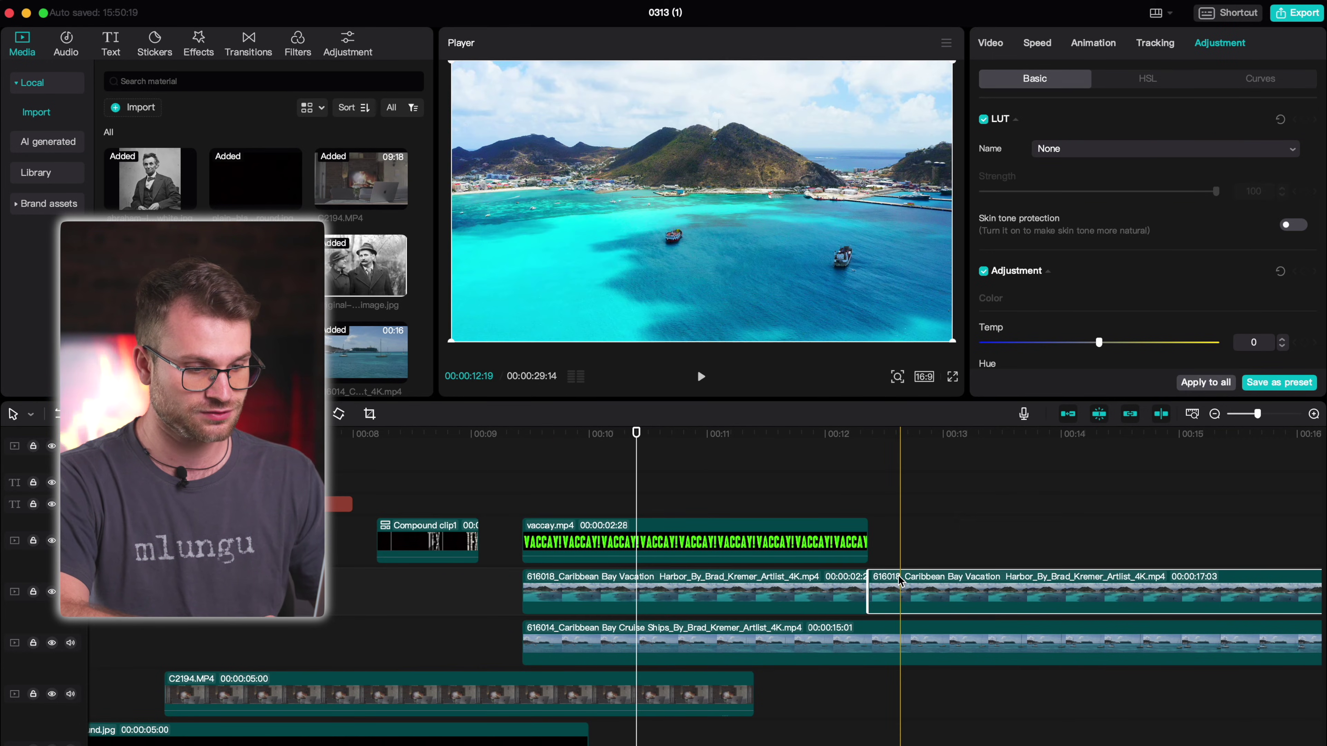
{"action": "key", "text": "Delete"}
{"action": "left_click", "coordinate": [651, 593]}
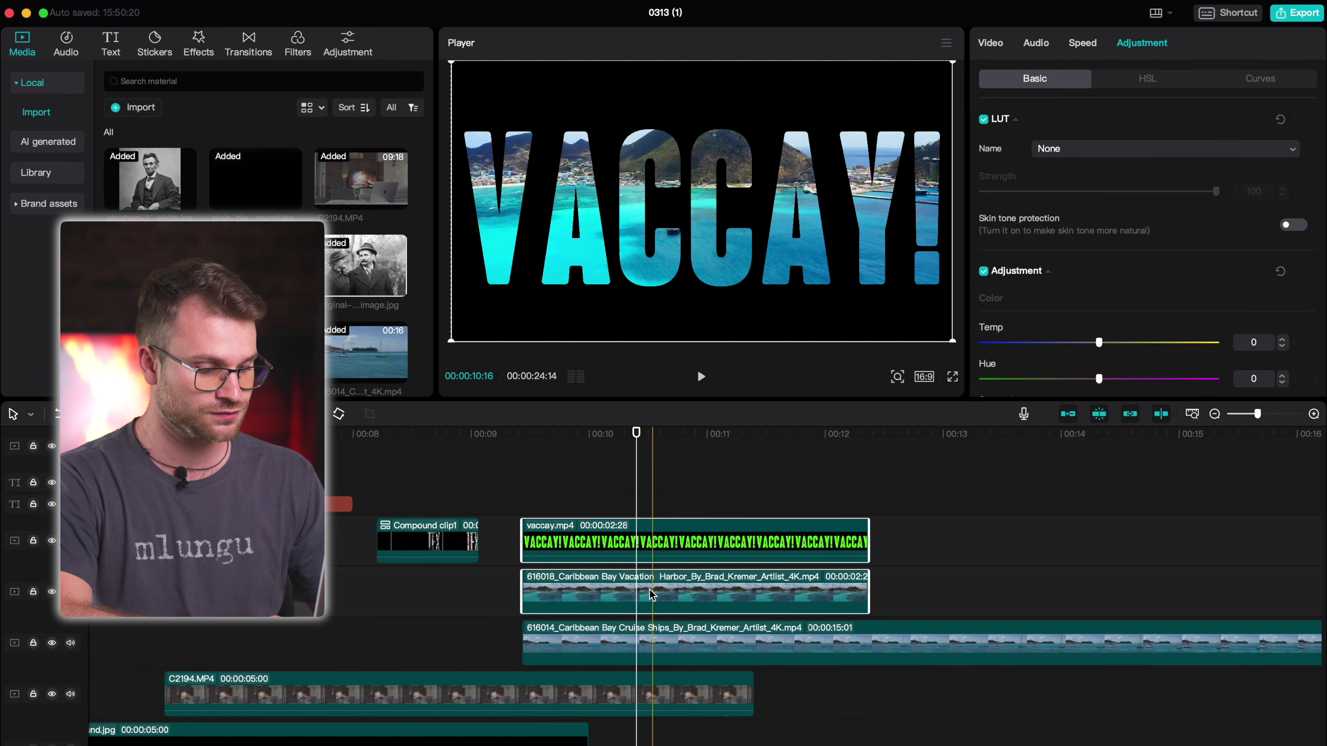
{"action": "key", "text": "alt+g"}
Step: Set Compound clip3's Blend Mode to Screen
{"action": "left_click", "coordinate": [651, 537]}
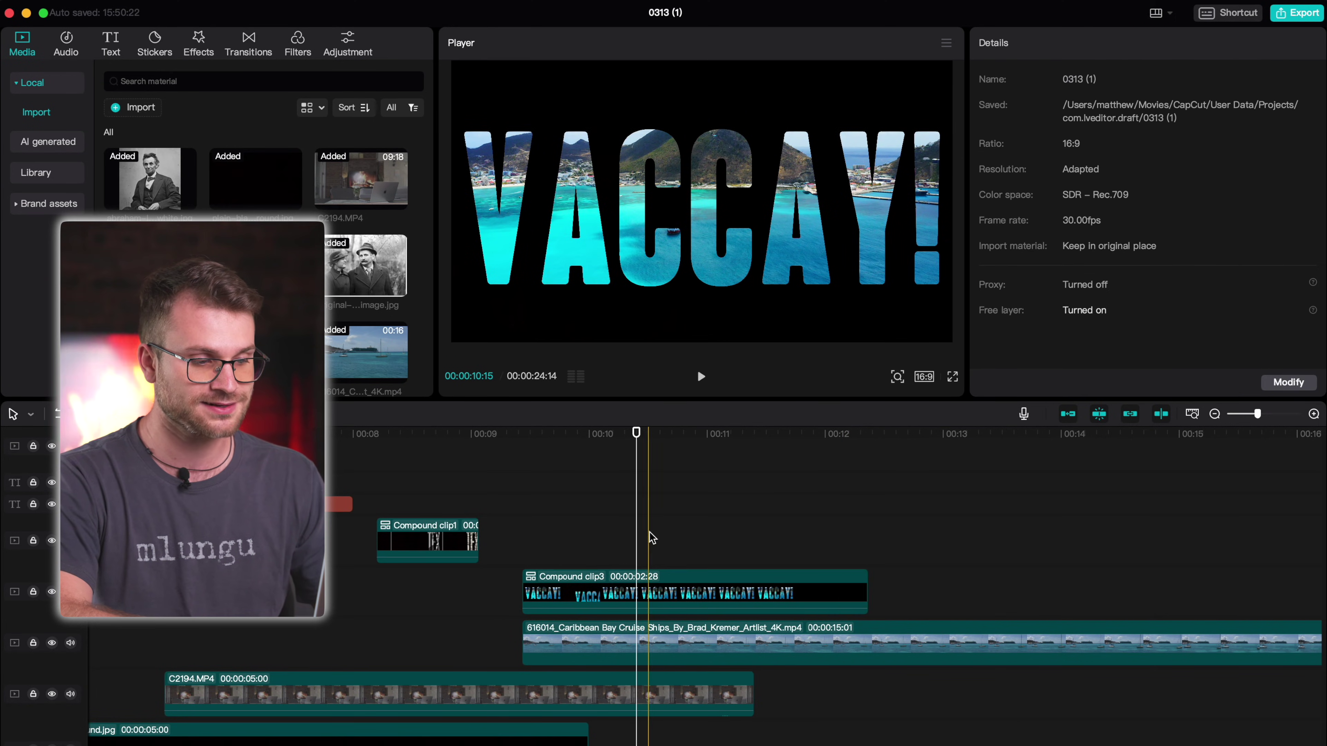
{"action": "left_click", "coordinate": [651, 633]}
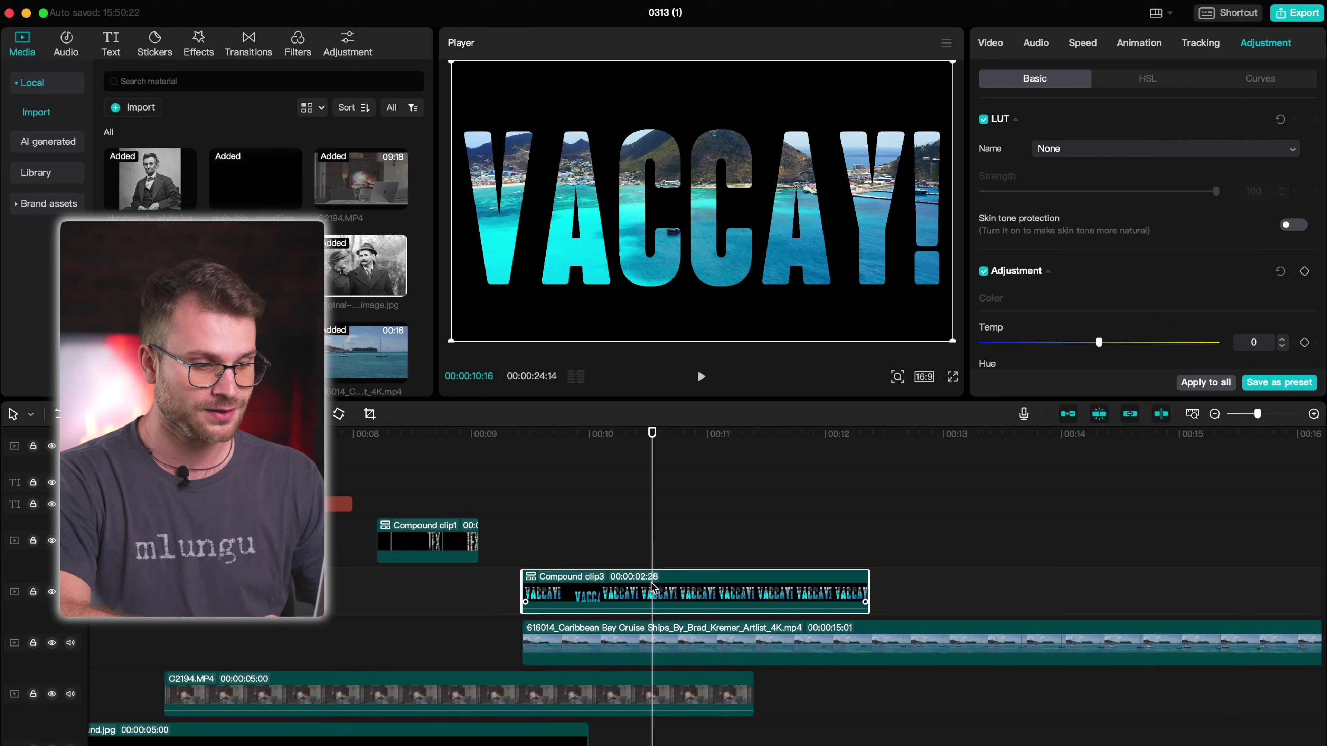
{"action": "scroll", "coordinate": [1124, 197], "scroll_direction": "down", "scroll_amount": 2}
{"action": "left_click", "coordinate": [990, 42]}
{"action": "scroll", "coordinate": [1049, 288], "scroll_direction": "down", "scroll_amount": 4}
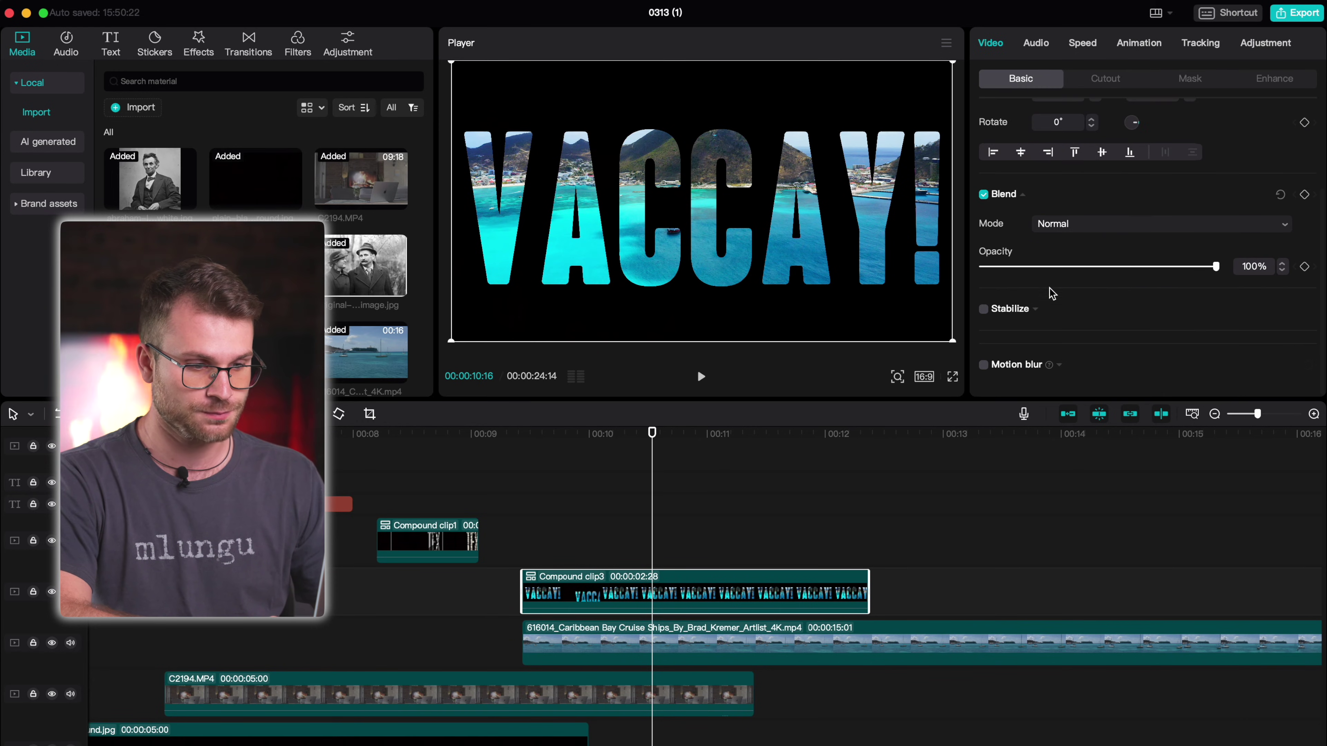
{"action": "left_click", "coordinate": [1067, 229]}
{"action": "left_click", "coordinate": [1069, 503]}
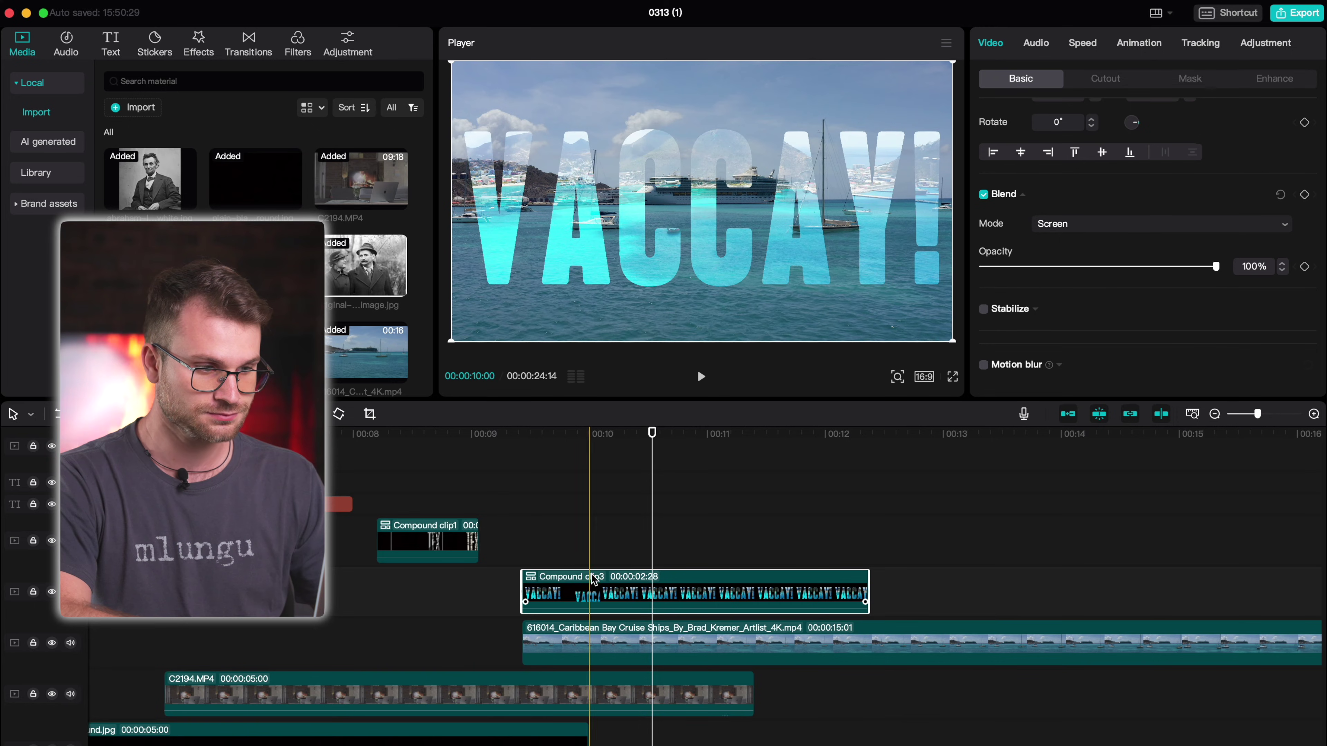
Step: Preview the Screen-blended lettering, then switch to the Caribbean footage folder in Finder
{"action": "left_click", "coordinate": [523, 571]}
{"action": "key", "text": "space"}
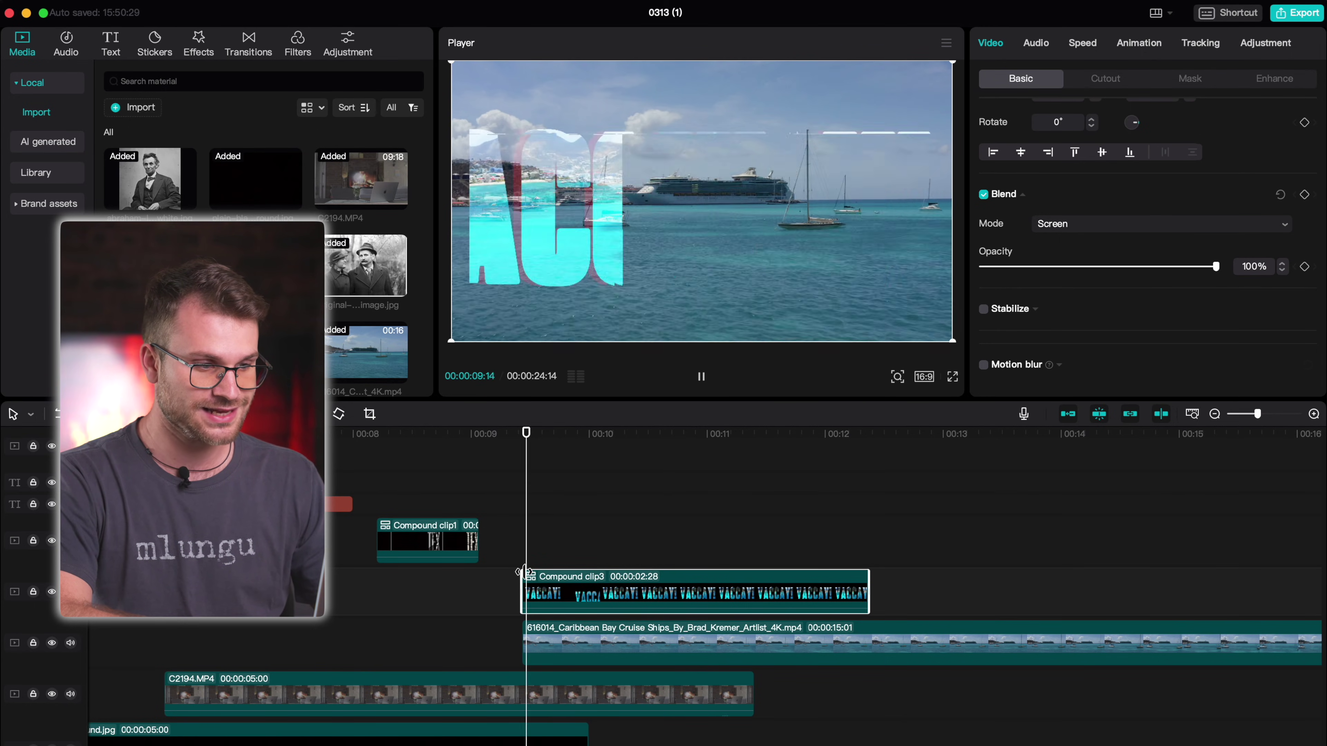
{"action": "key", "text": "space"}
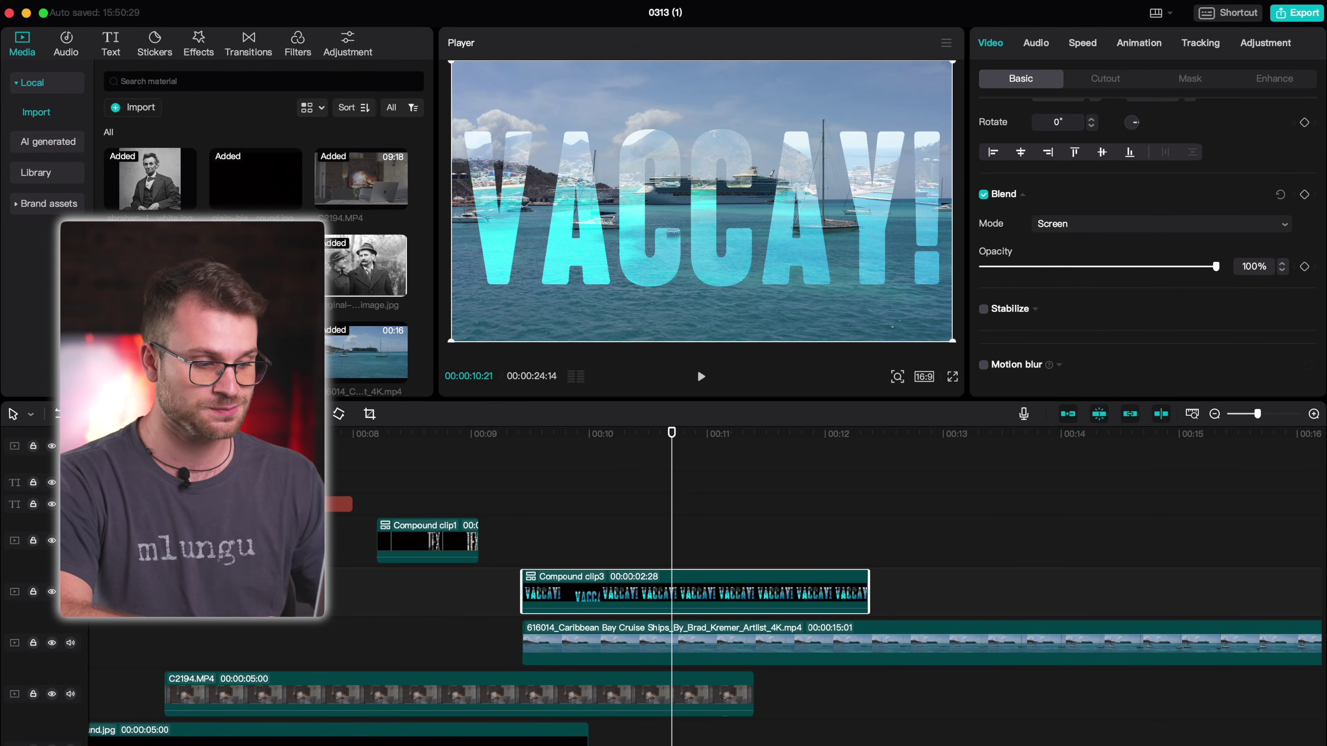
{"action": "key", "text": "super+Tab"}
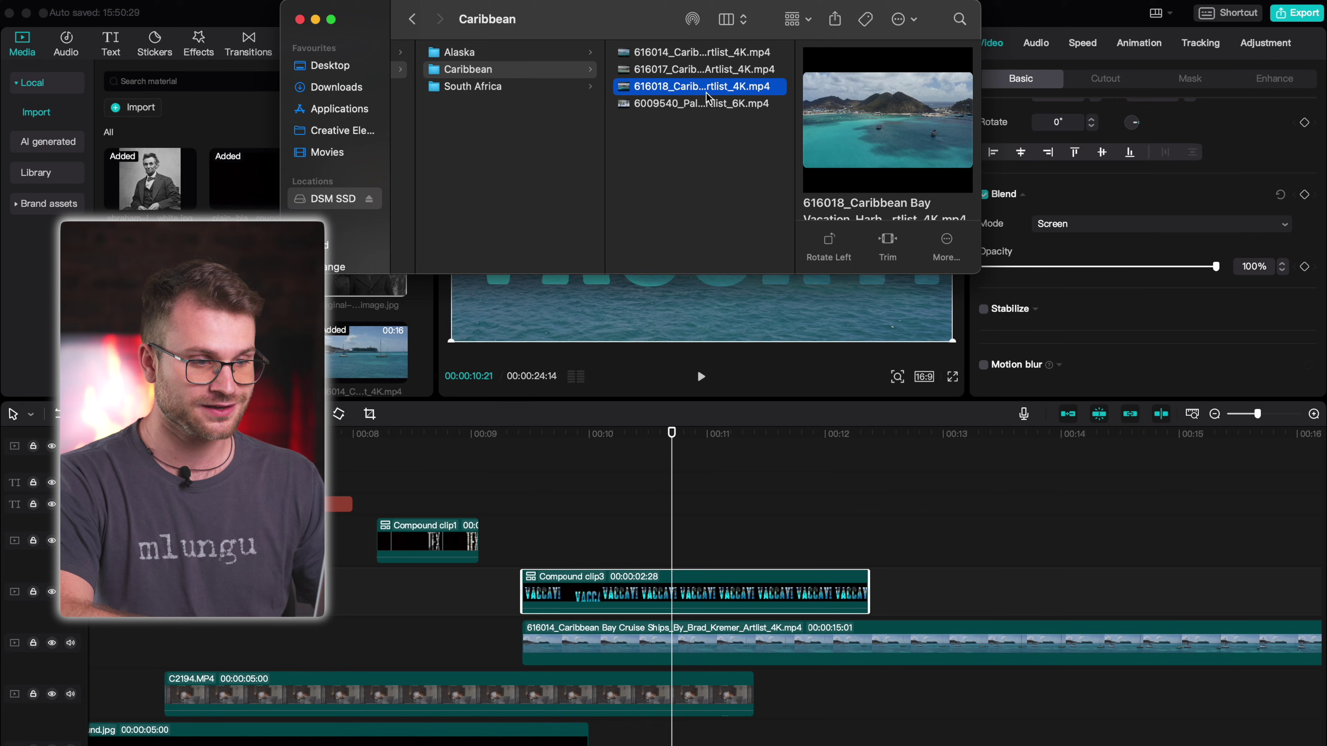
Step: Place the 616018 harbour clip on the top track at 10 seconds and give it a Fade In
{"action": "left_click_drag", "start_coordinate": [708, 96], "coordinate": [592, 545]}
{"action": "left_click", "coordinate": [637, 484]}
{"action": "left_click", "coordinate": [638, 548]}
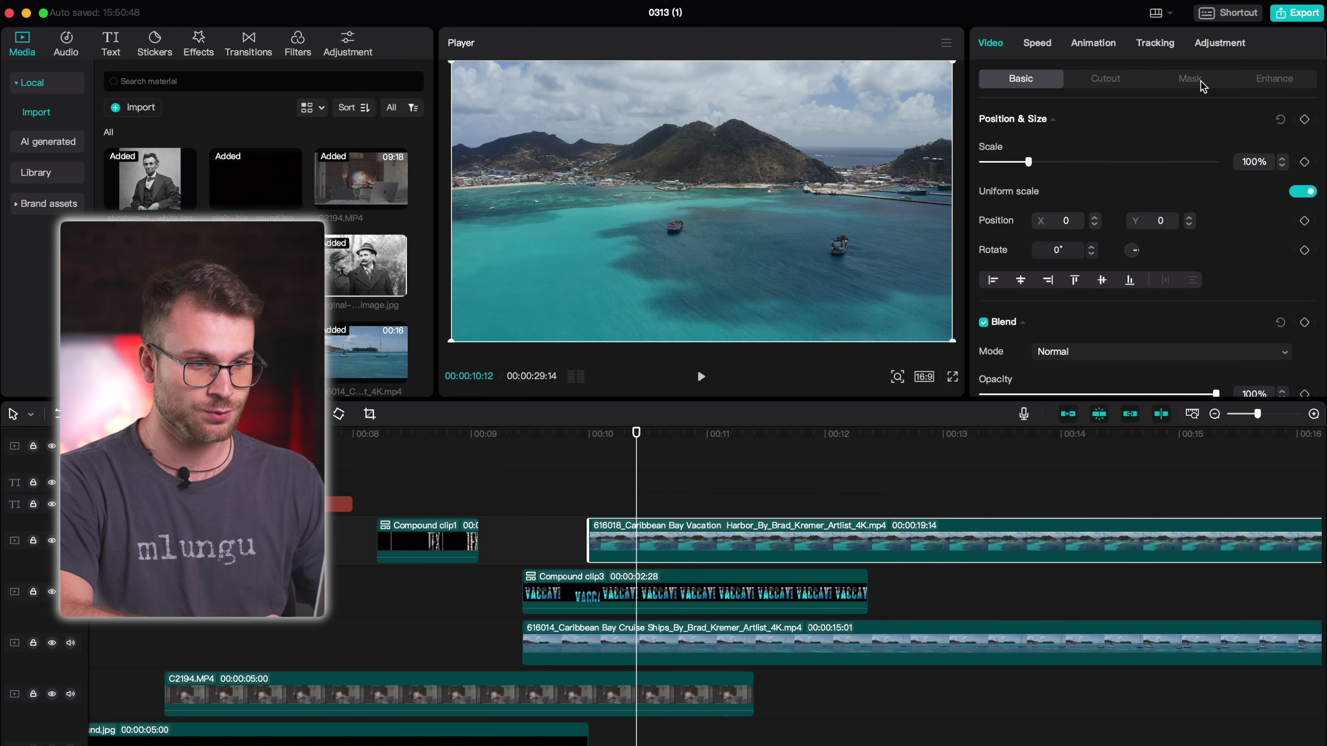
{"action": "left_click", "coordinate": [1076, 48]}
{"action": "left_click", "coordinate": [1124, 130]}
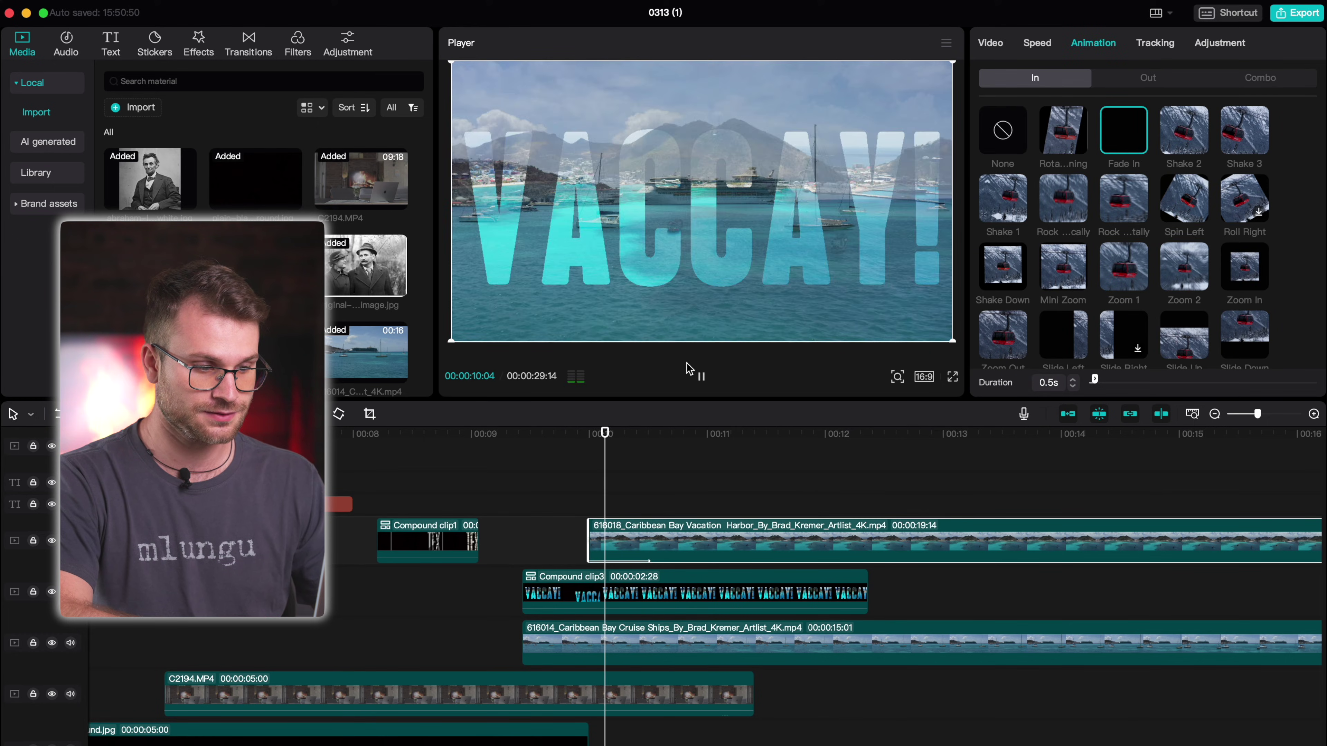
Step: Step through and play back the fade-in transition over the VACCAY! shot
{"action": "left_click", "coordinate": [560, 503]}
{"action": "key", "text": "Right"}
{"action": "key", "text": "Right"}
{"action": "key", "text": "Right"}
{"action": "key", "text": "Right"}
{"action": "key", "text": "Right"}
{"action": "key", "text": "Right"}
{"action": "key", "text": "Right"}
{"action": "key", "text": "Right"}
{"action": "key", "text": "Right"}
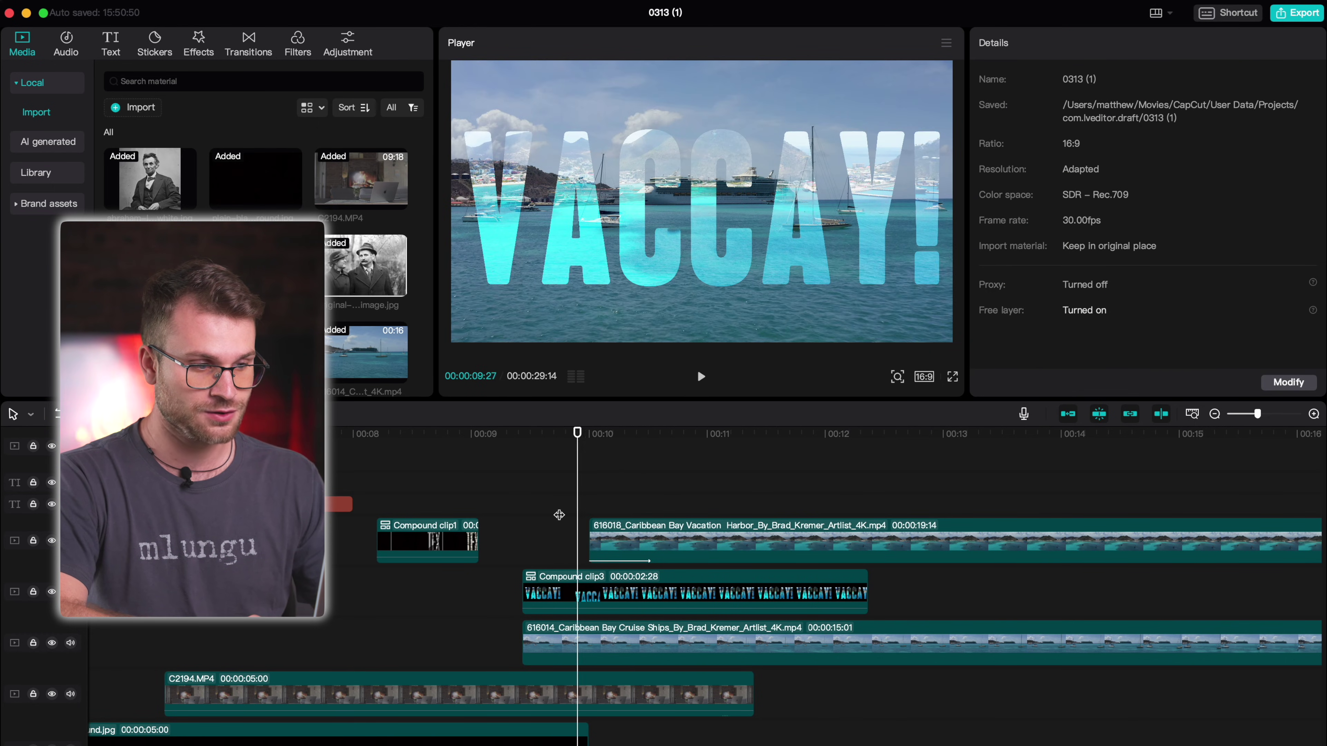
{"action": "key", "text": "Right"}
{"action": "key", "text": "Right"}
{"action": "key", "text": "Right"}
{"action": "key", "text": "Right"}
{"action": "key", "text": "Right"}
{"action": "key", "text": "Right"}
{"action": "key", "text": "Right"}
{"action": "key", "text": "Right"}
{"action": "key", "text": "Right"}
{"action": "key", "text": "Right"}
{"action": "key", "text": "Right"}
{"action": "key", "text": "Right"}
{"action": "key", "text": "Right"}
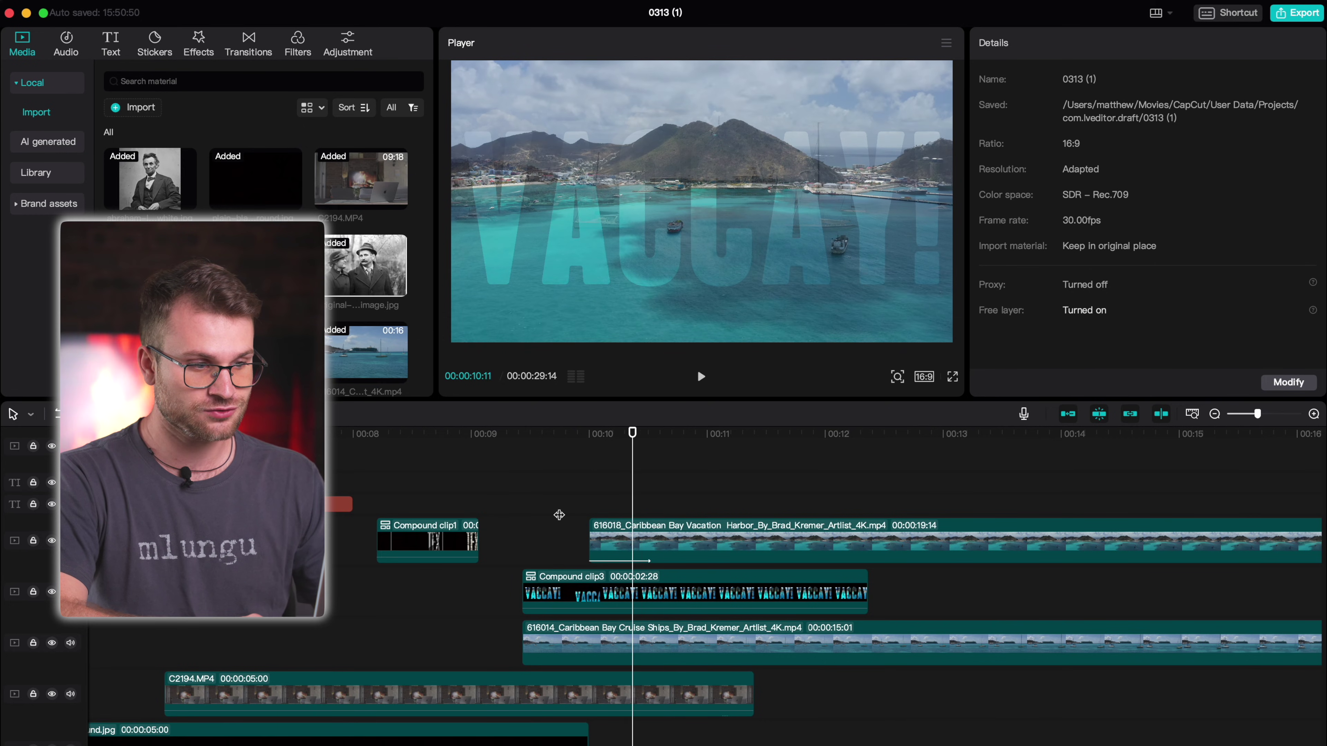
{"action": "left_click", "coordinate": [559, 514]}
{"action": "key", "text": "space"}
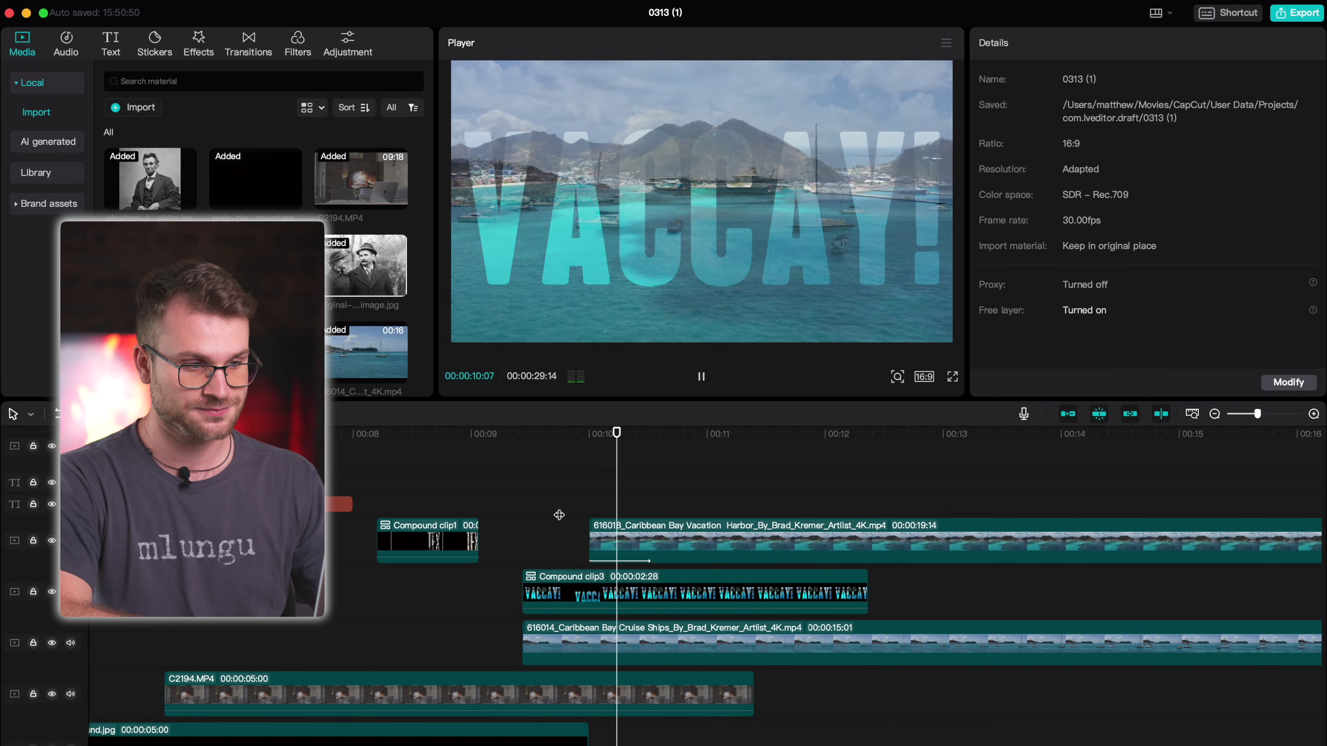
{"action": "key", "text": "space"}
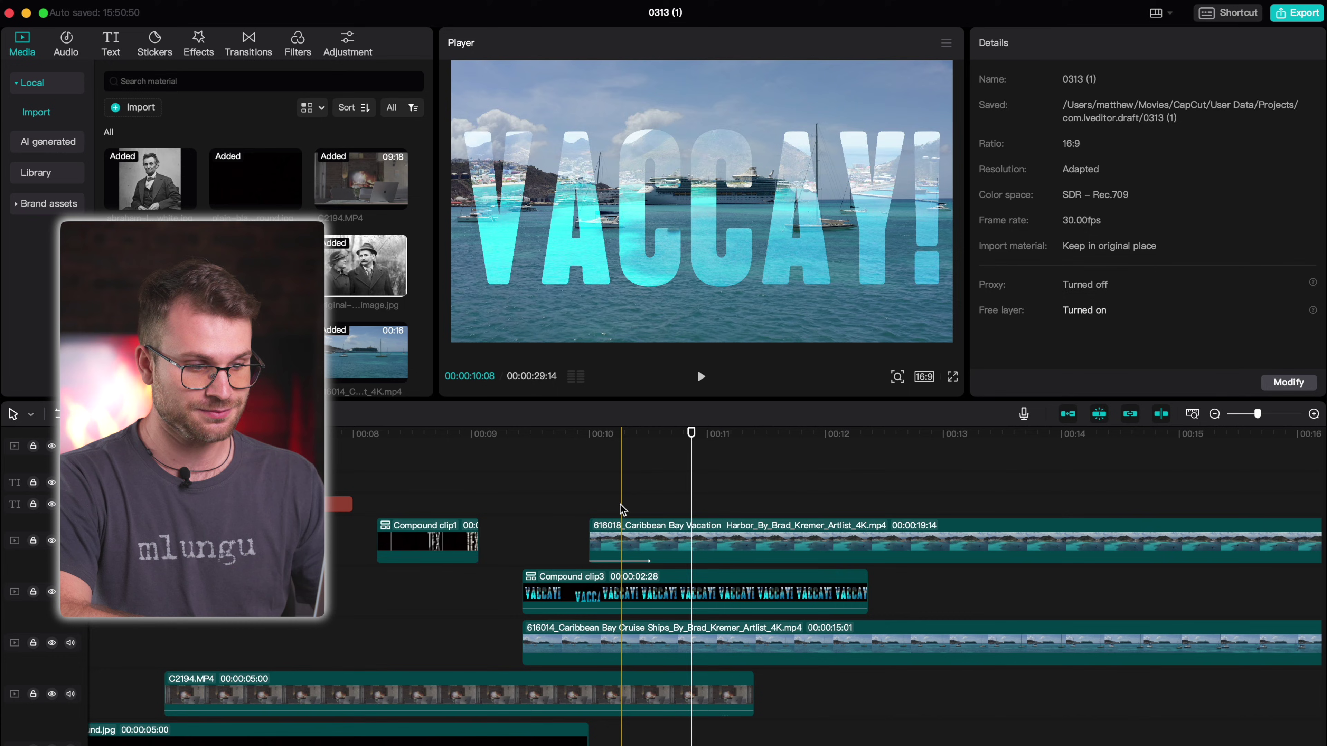
Step: Set the top harbour clip to brightness 21 and contrast 12, then replay the transition
{"action": "left_click", "coordinate": [620, 541]}
{"action": "left_click", "coordinate": [1220, 42]}
{"action": "scroll", "coordinate": [1110, 293], "scroll_direction": "down", "scroll_amount": 5}
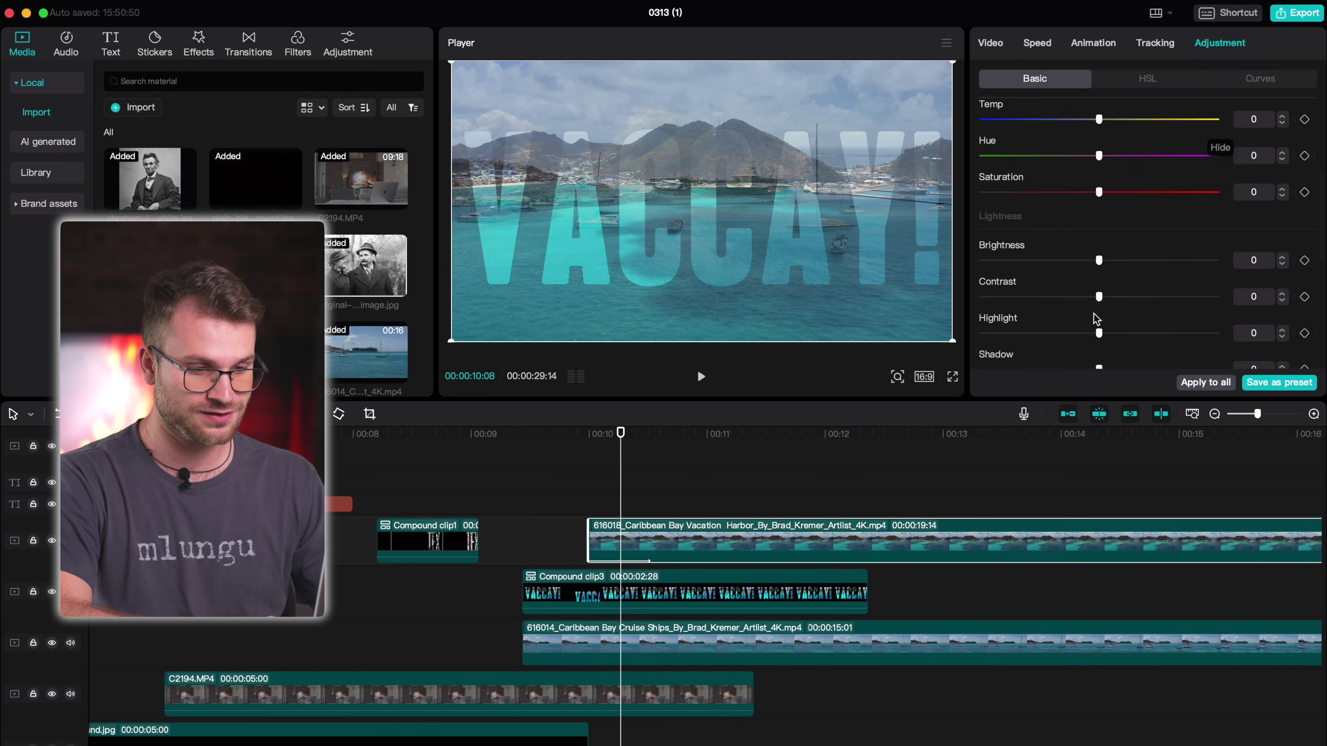
{"action": "left_click_drag", "start_coordinate": [1108, 248], "coordinate": [1133, 250]}
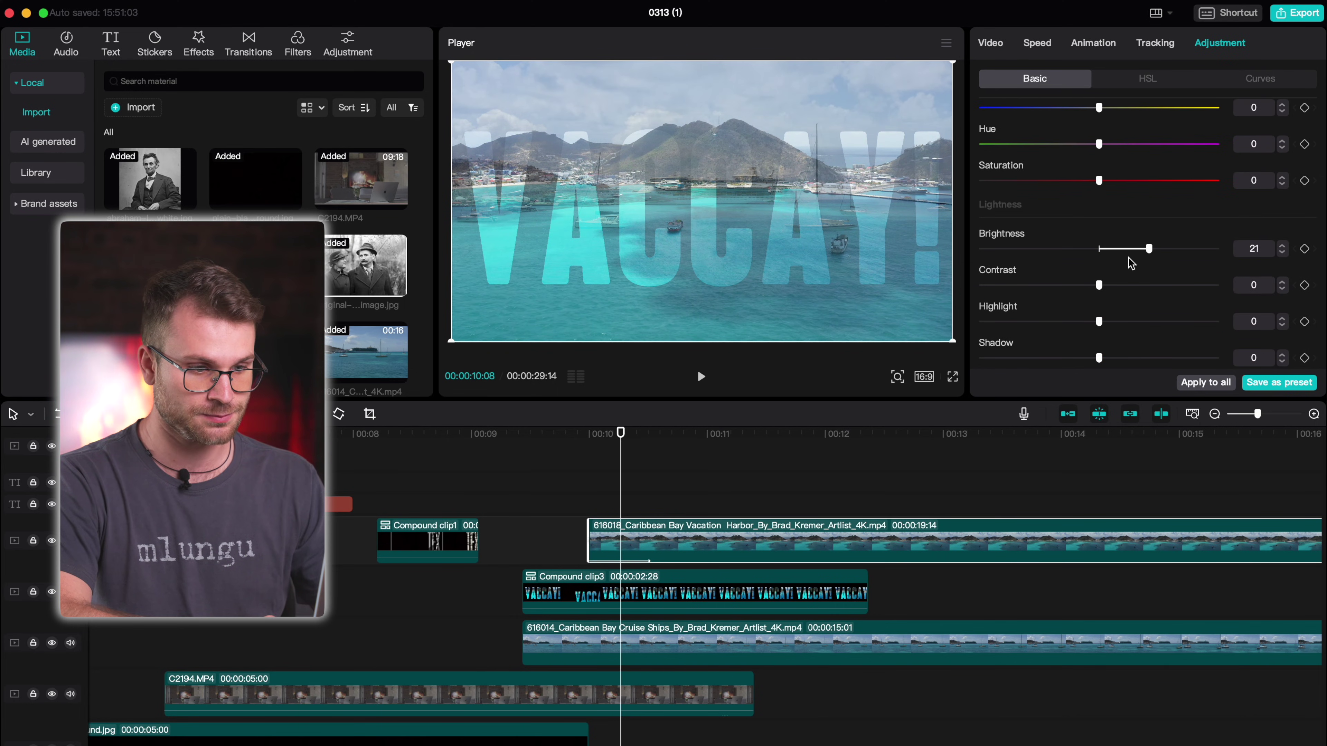
{"action": "left_click", "coordinate": [572, 499]}
{"action": "key", "text": "space"}
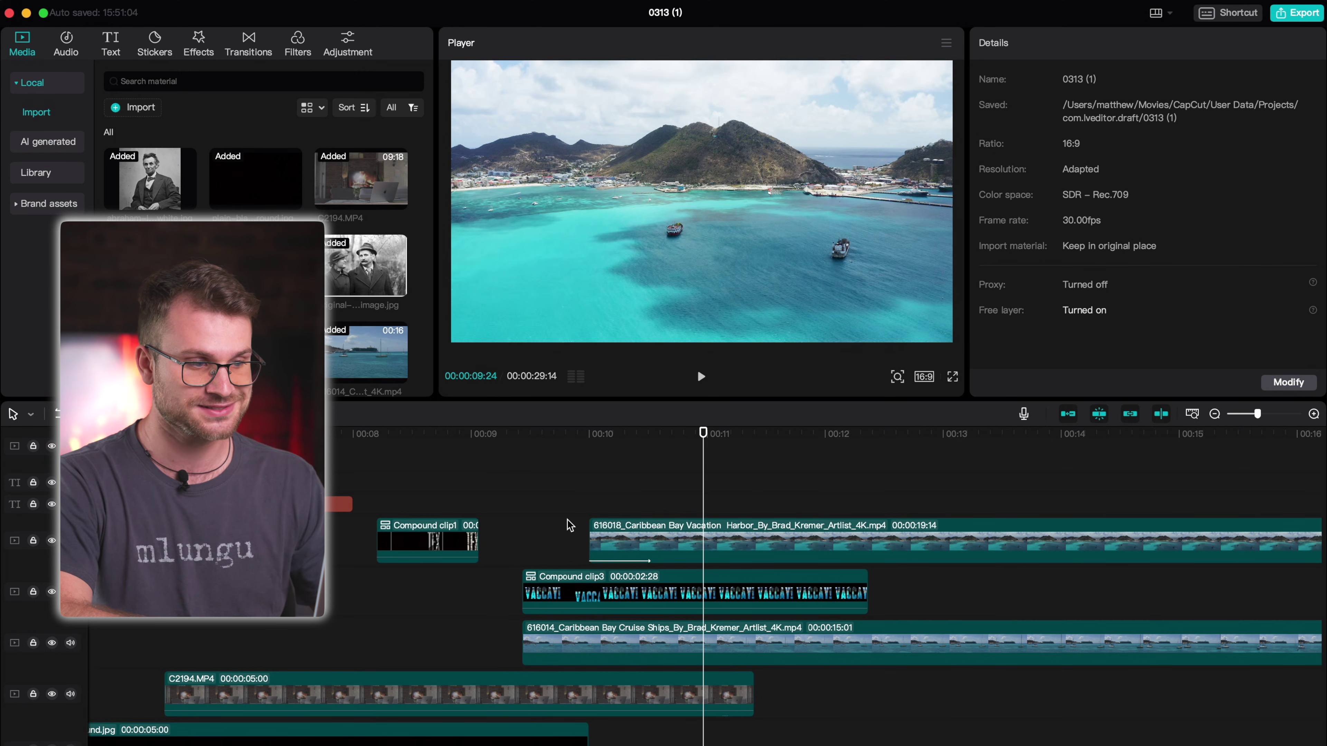
{"action": "left_click", "coordinate": [567, 520]}
{"action": "key", "text": "space"}
{"action": "key", "text": "space"}
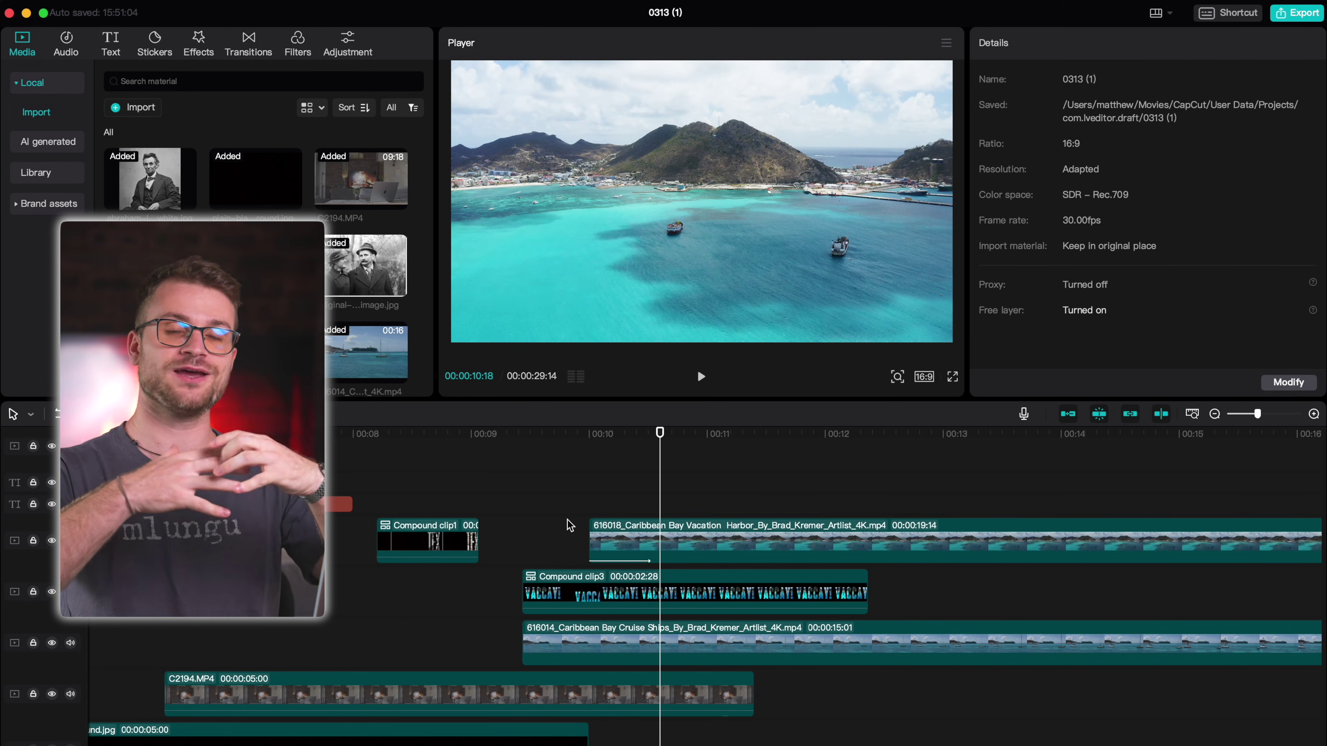